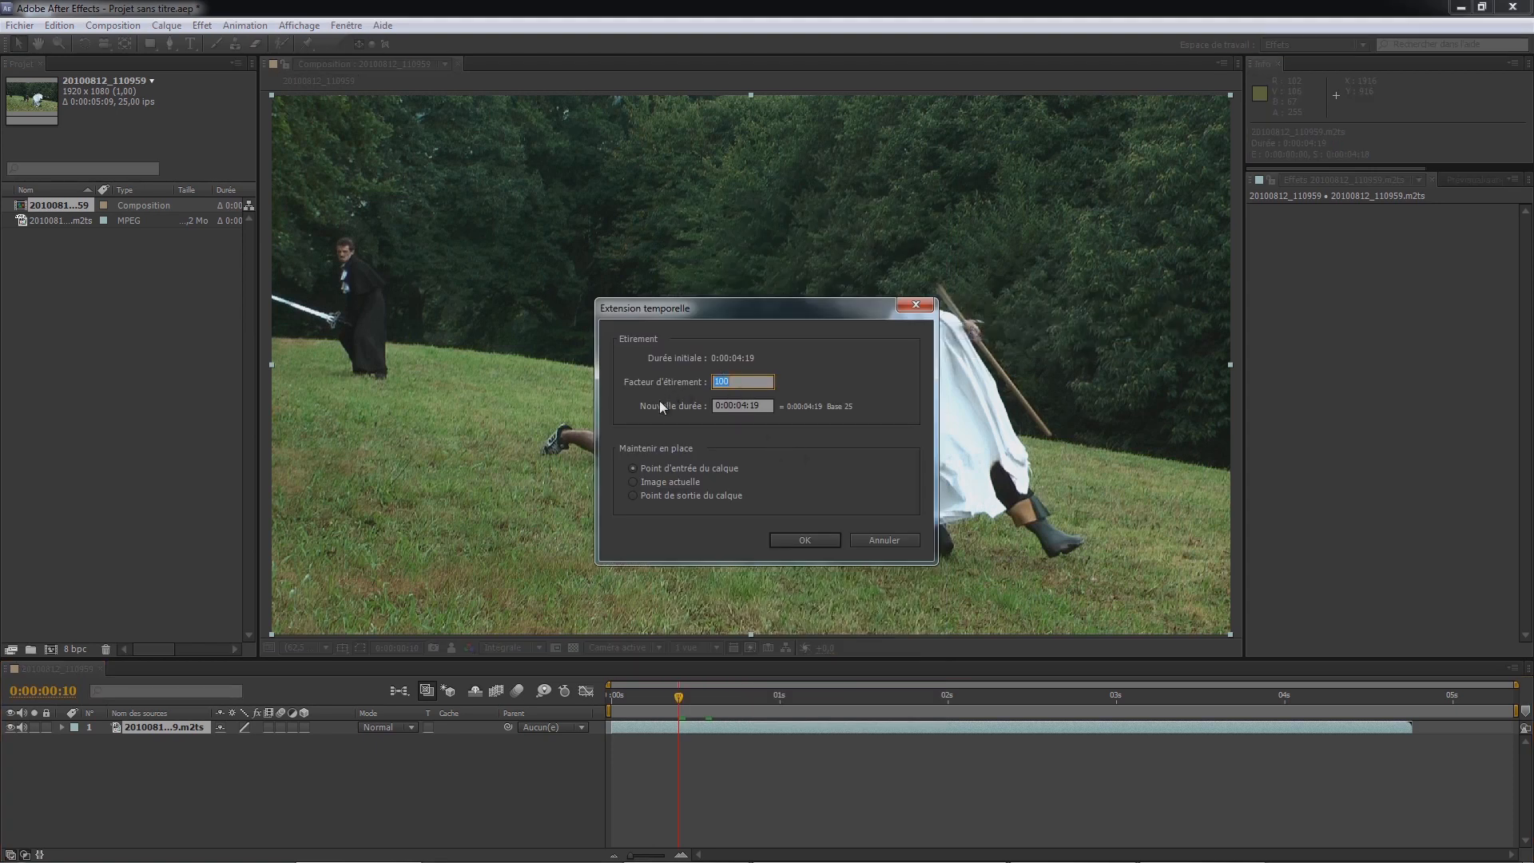
- Try a time stretch factor of 50 on the footage layer and undo it
text(50)
key(Return)
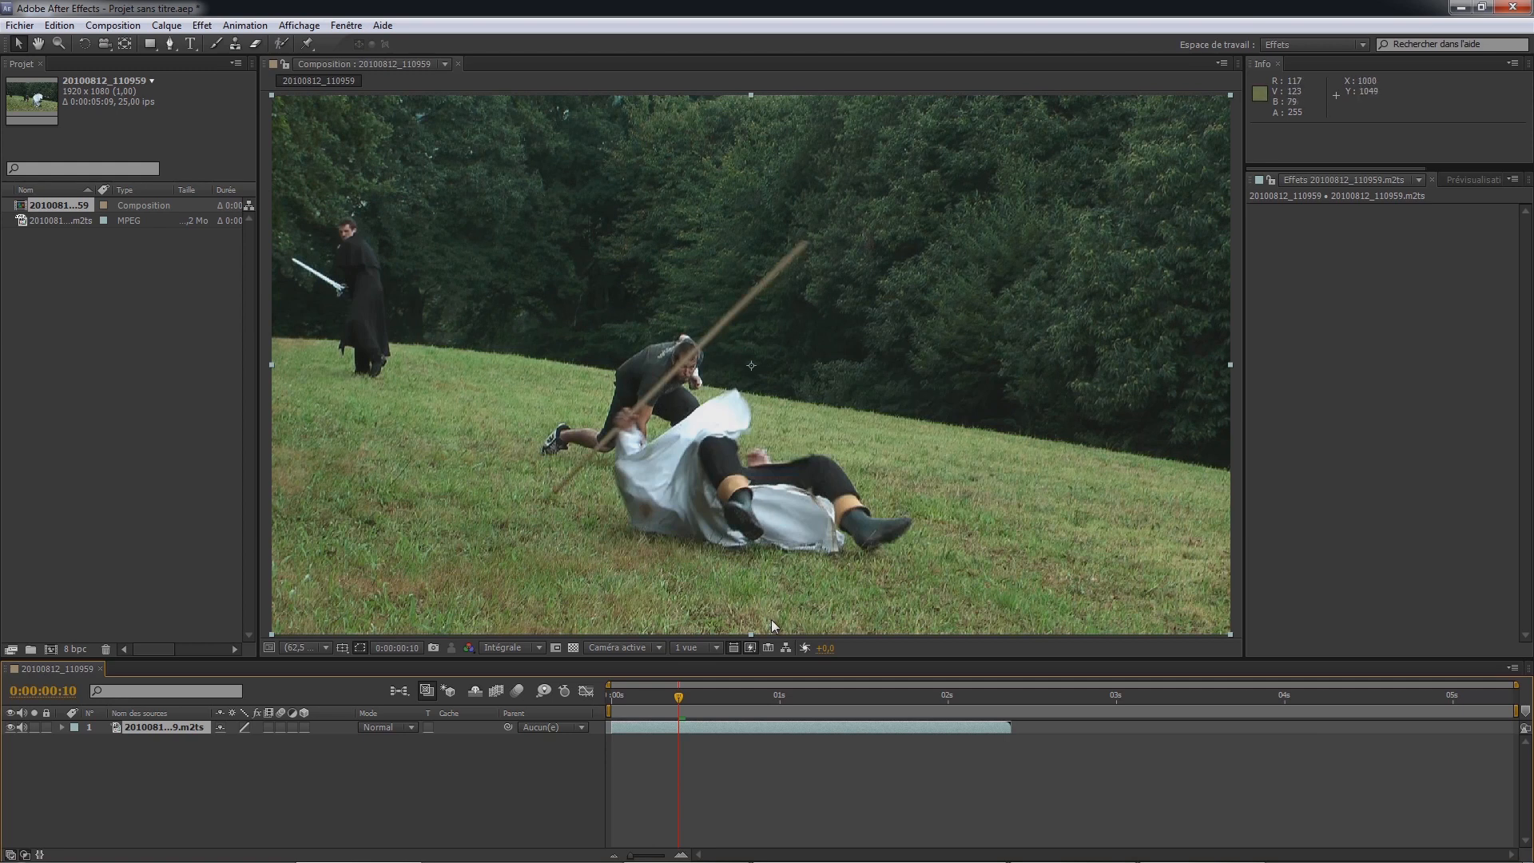
key(ctrl+z)
- Time-stretch the footage layer with a stretch factor of 200 and preview its playback
right_click(745, 721)
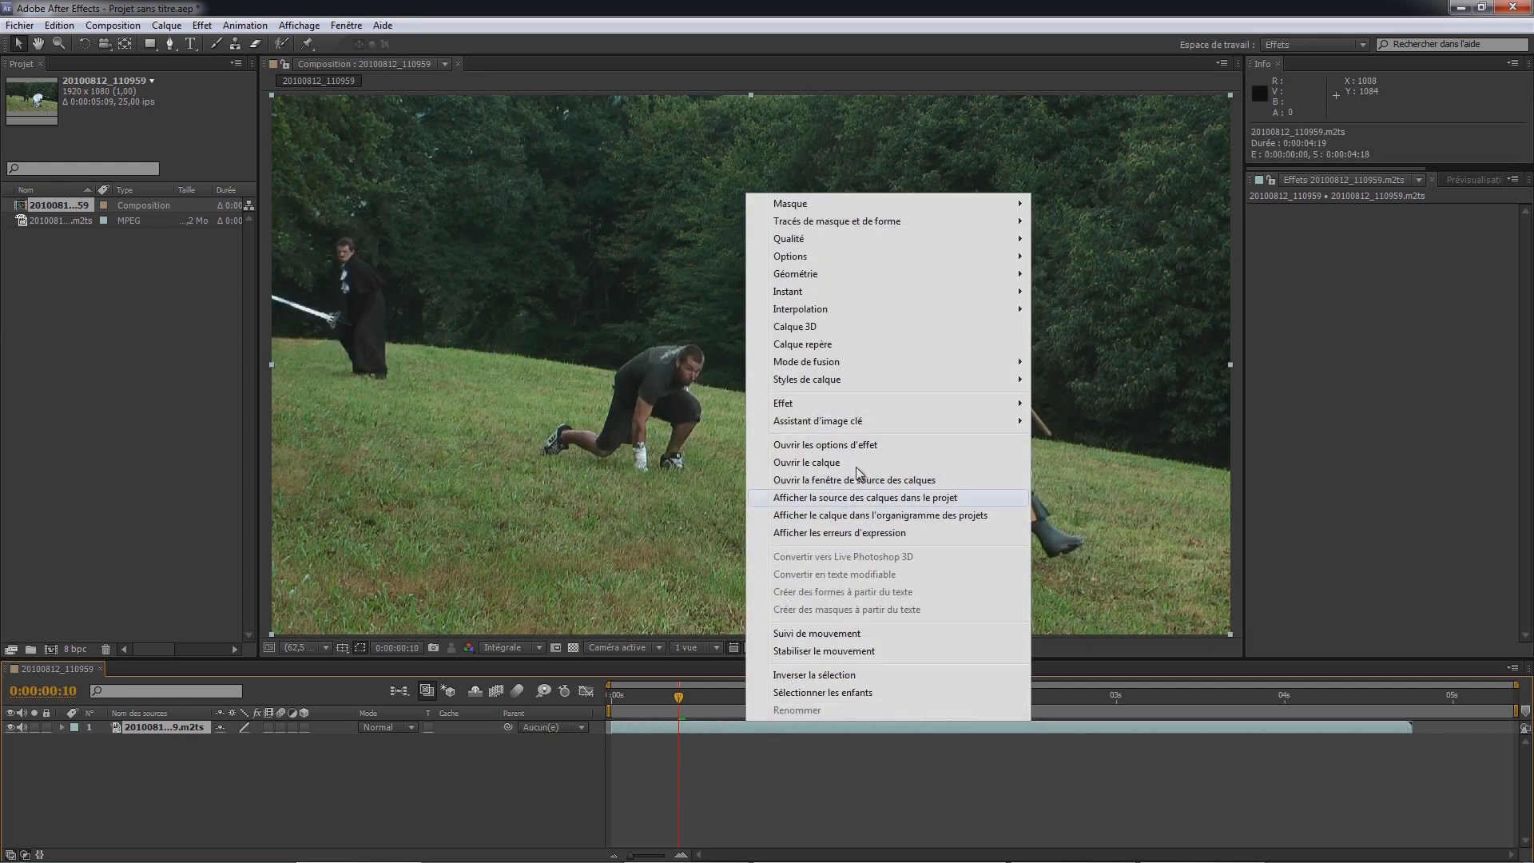
mouse_move(952, 295)
click(1102, 327)
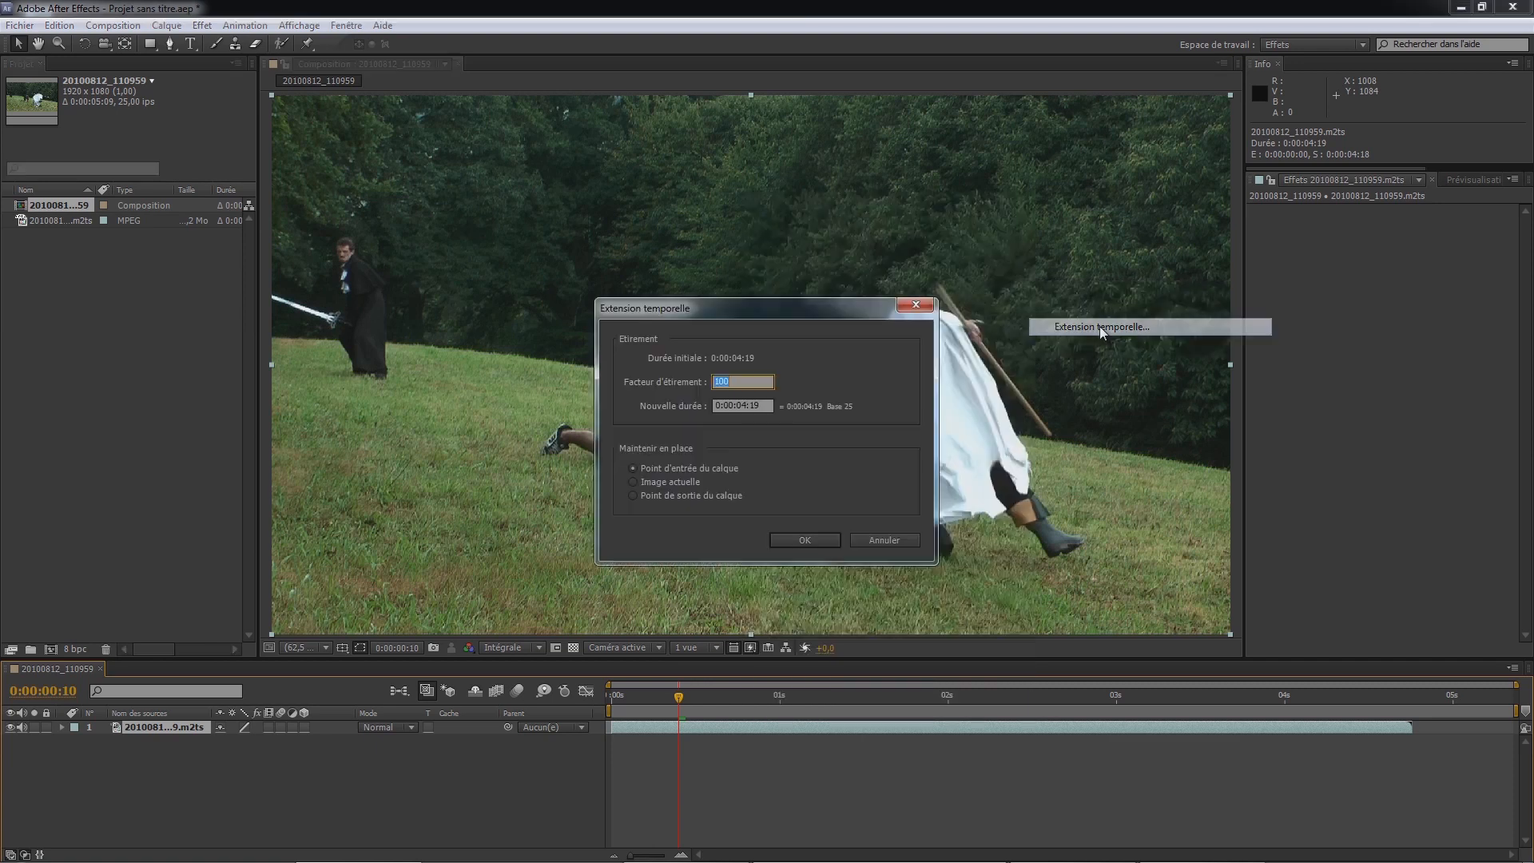
text(200)
key(Return)
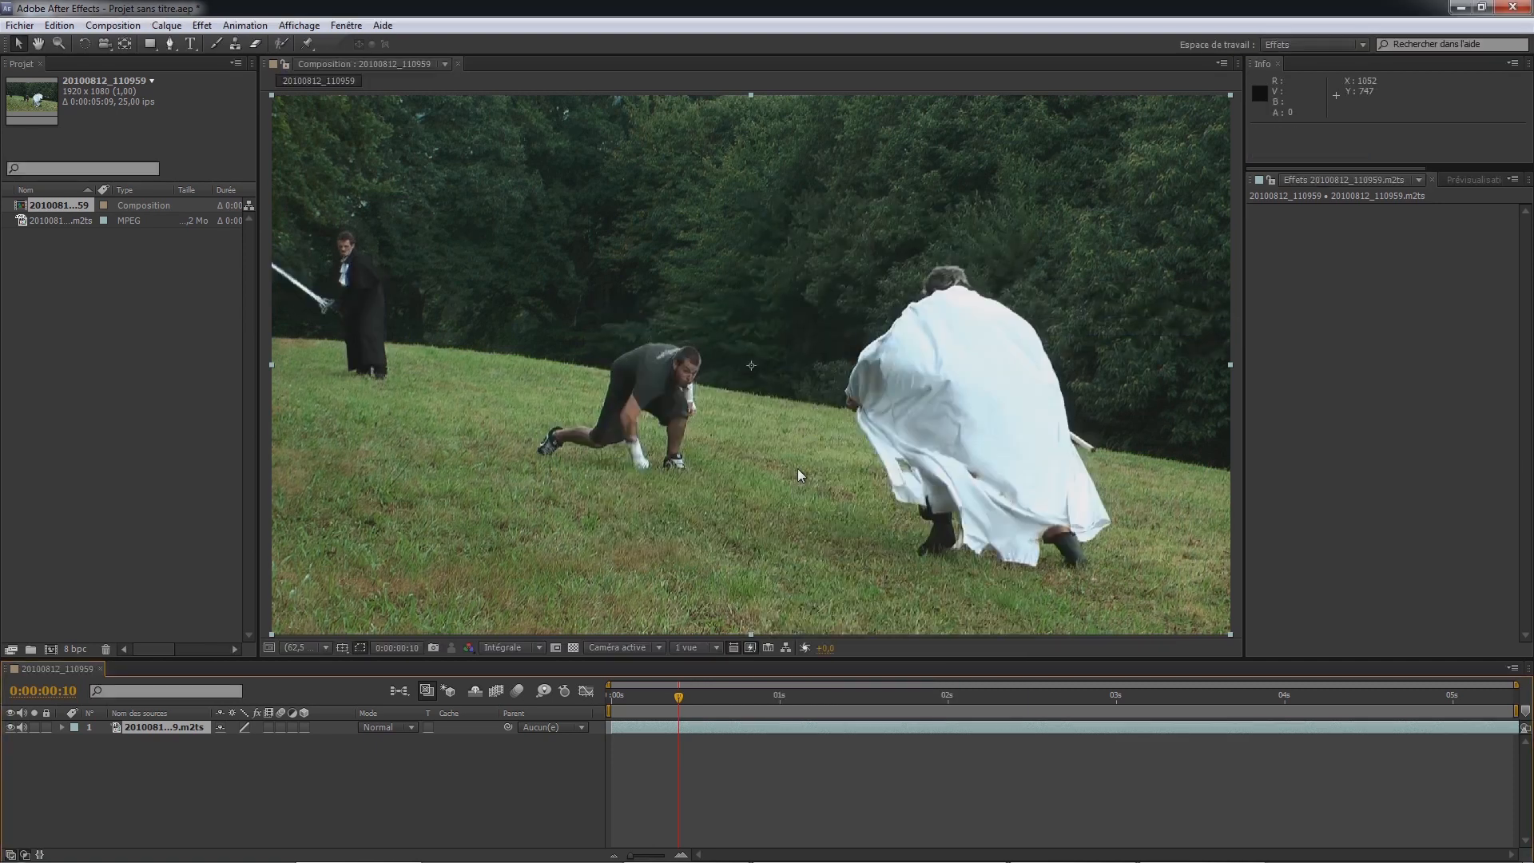
key(space)
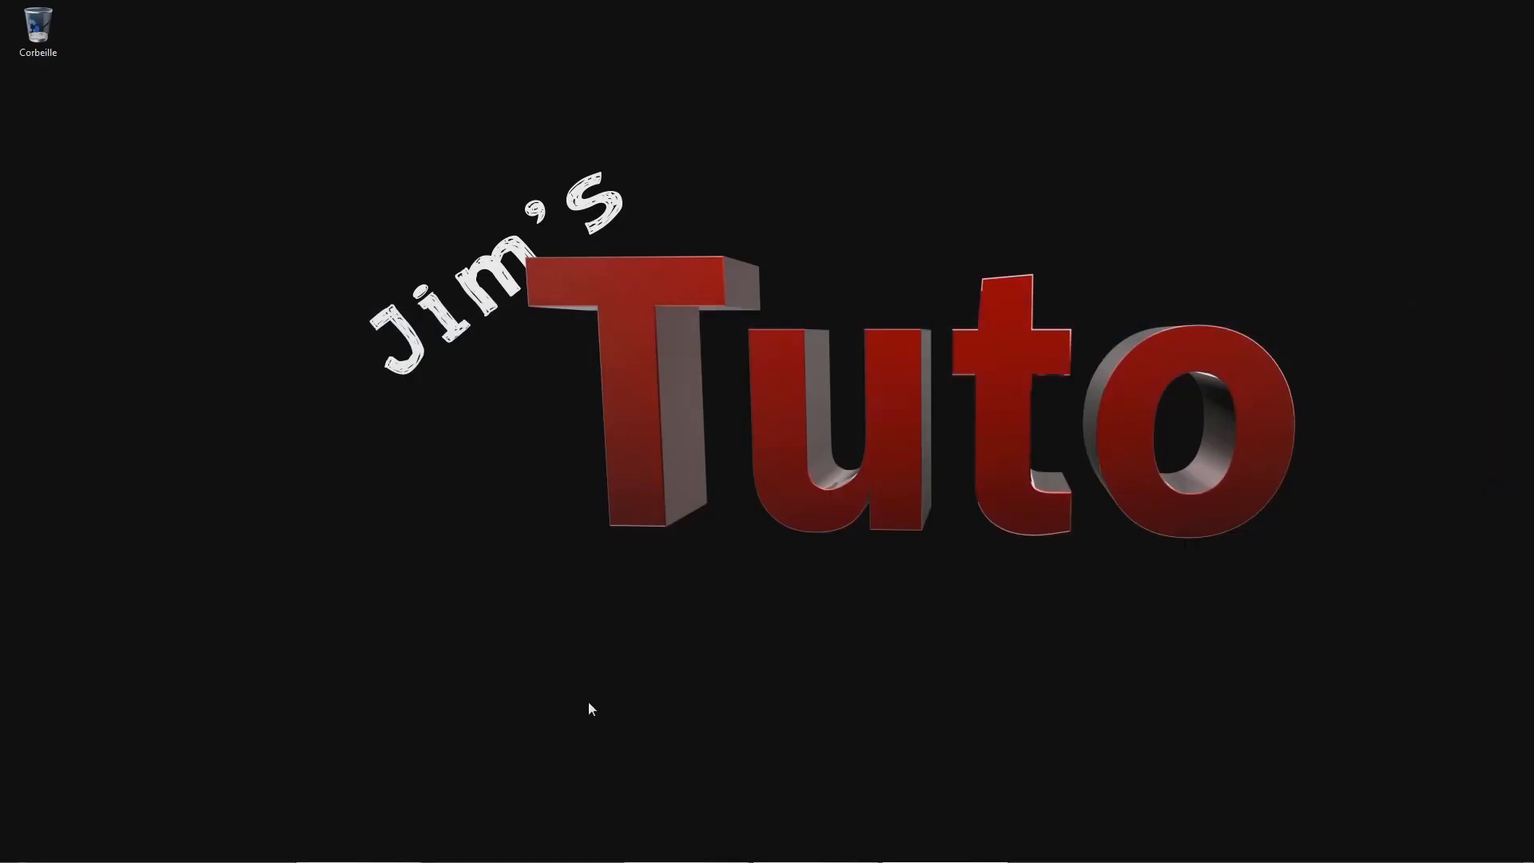
- Switch to the empty After Effects project, import Sick air 360 spin_1 from the Aquisition folder and create a composition from it
click(399, 847)
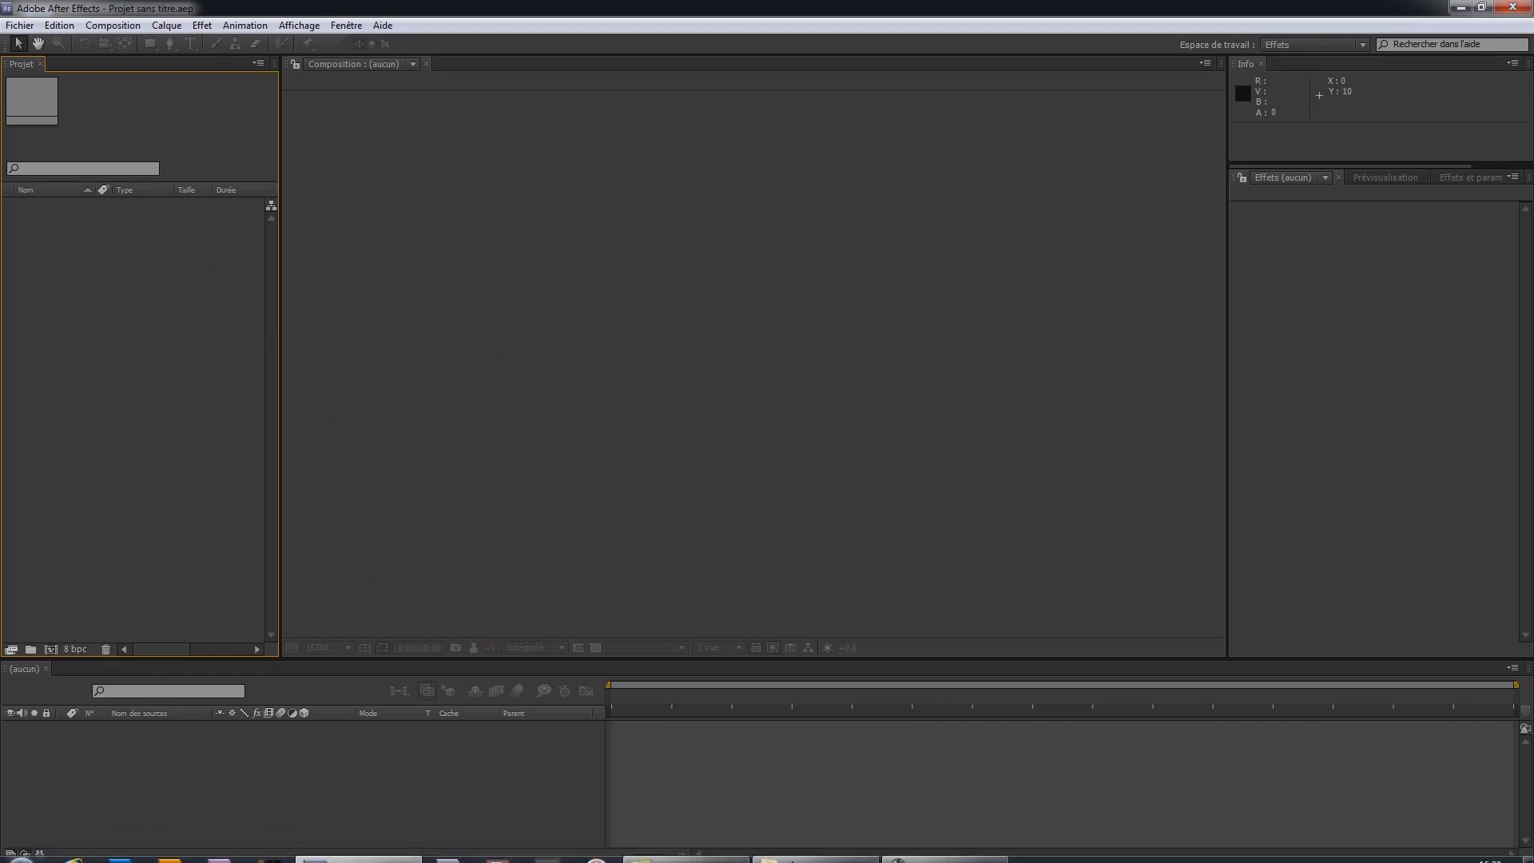
click(786, 851)
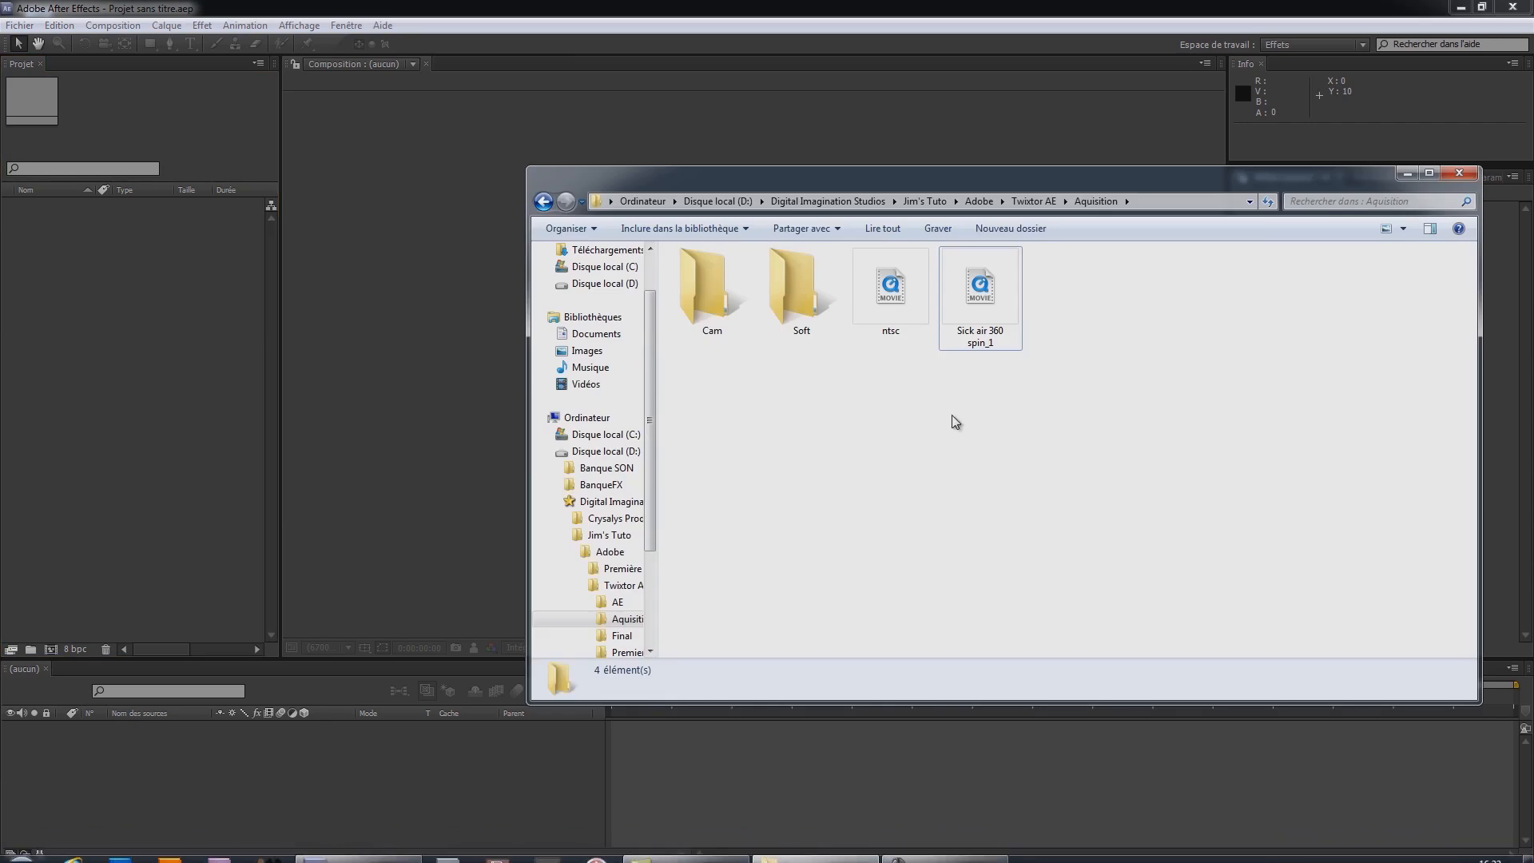
click(990, 297)
drag(990, 297, 80, 273)
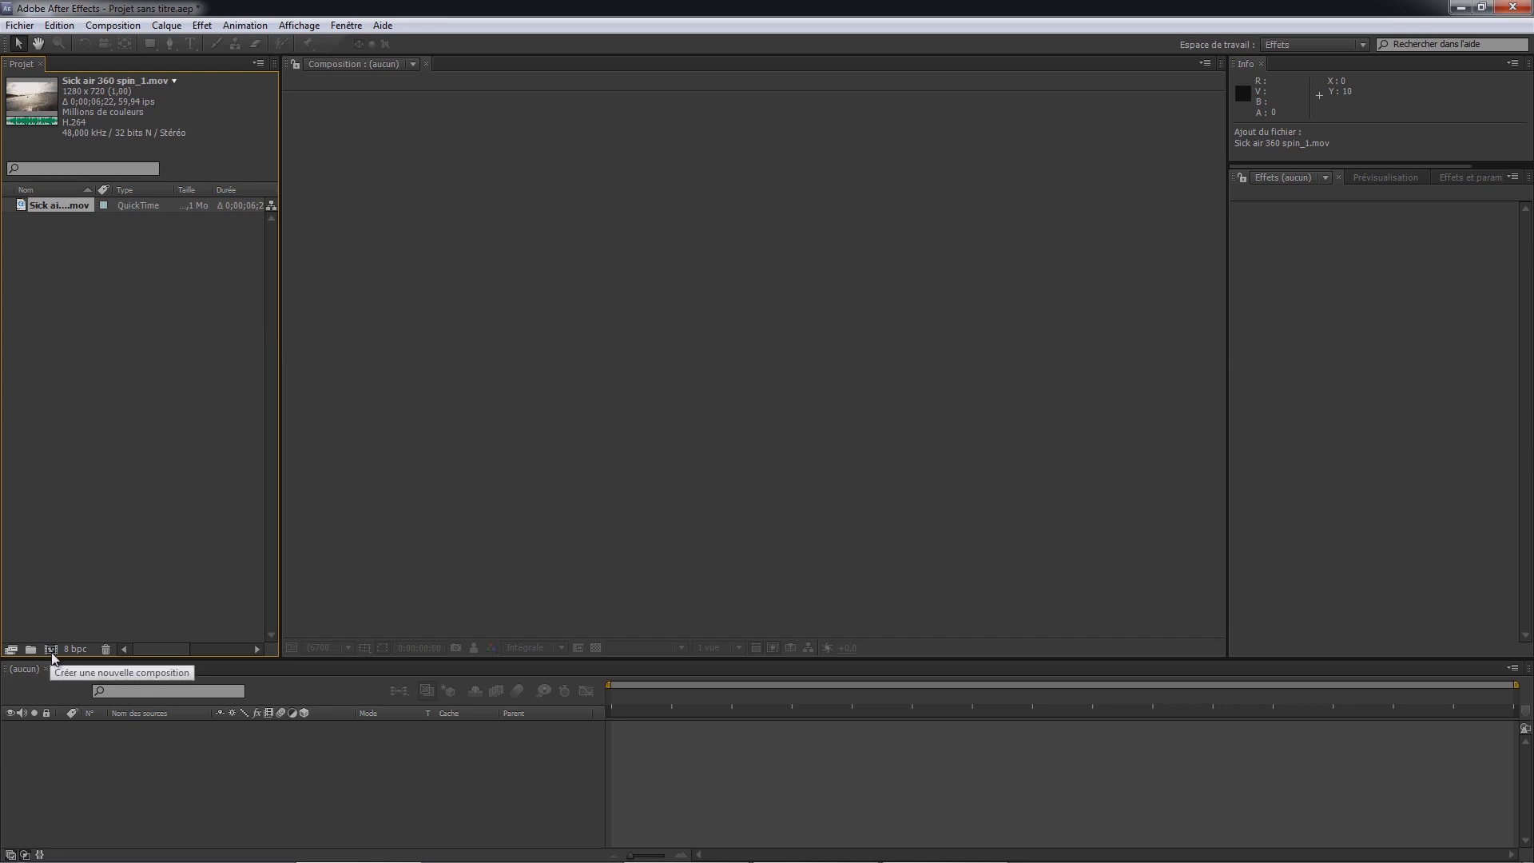
drag(66, 204, 62, 221)
drag(54, 595, 51, 648)
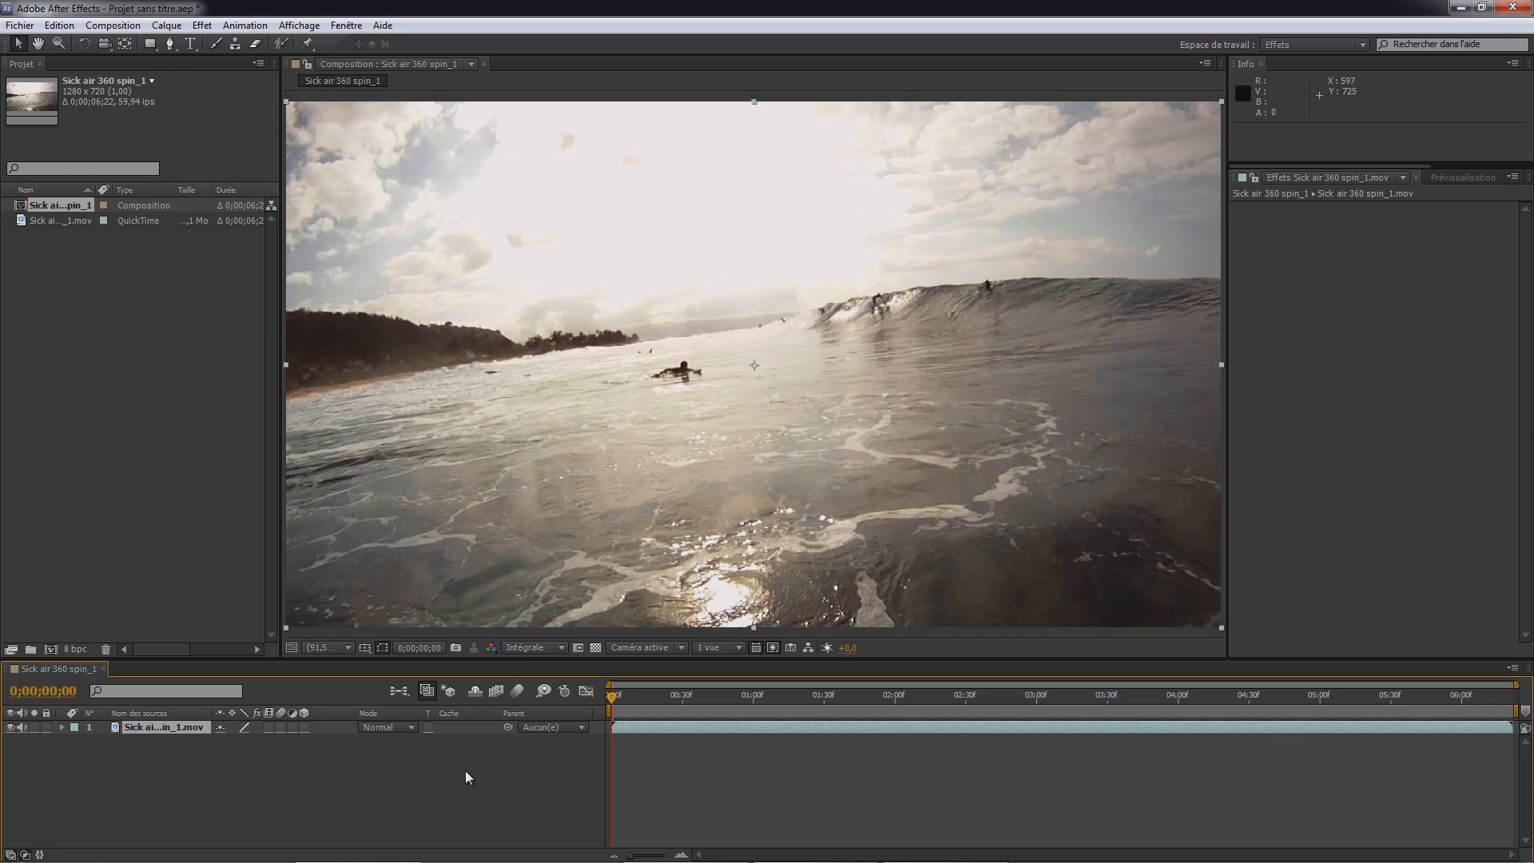
- Play a RAM preview of the surf composition and scrub back to 0;00;00;26
key(KP_0)
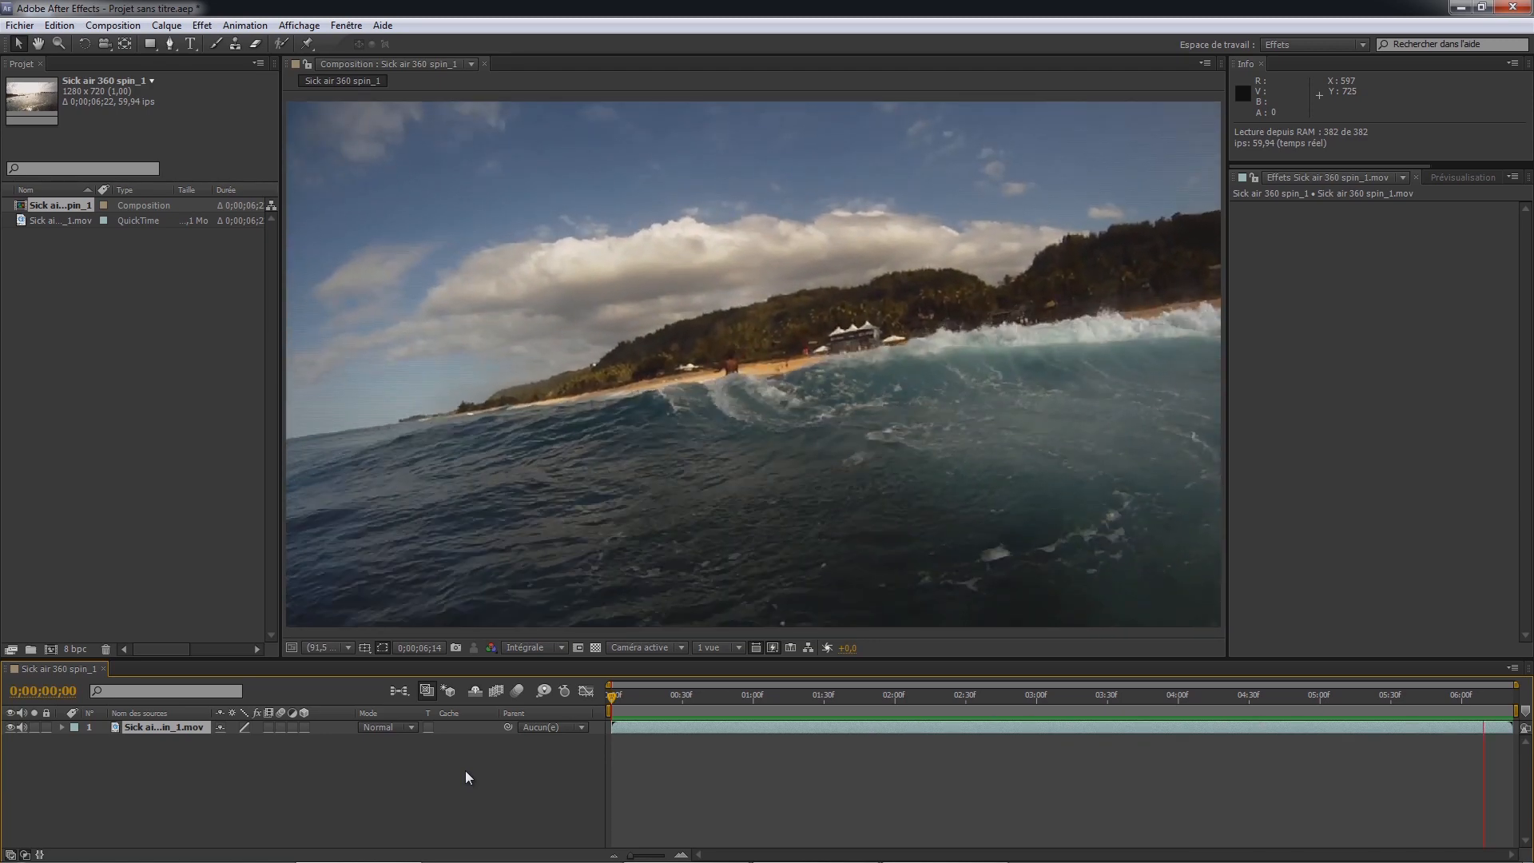
key(space)
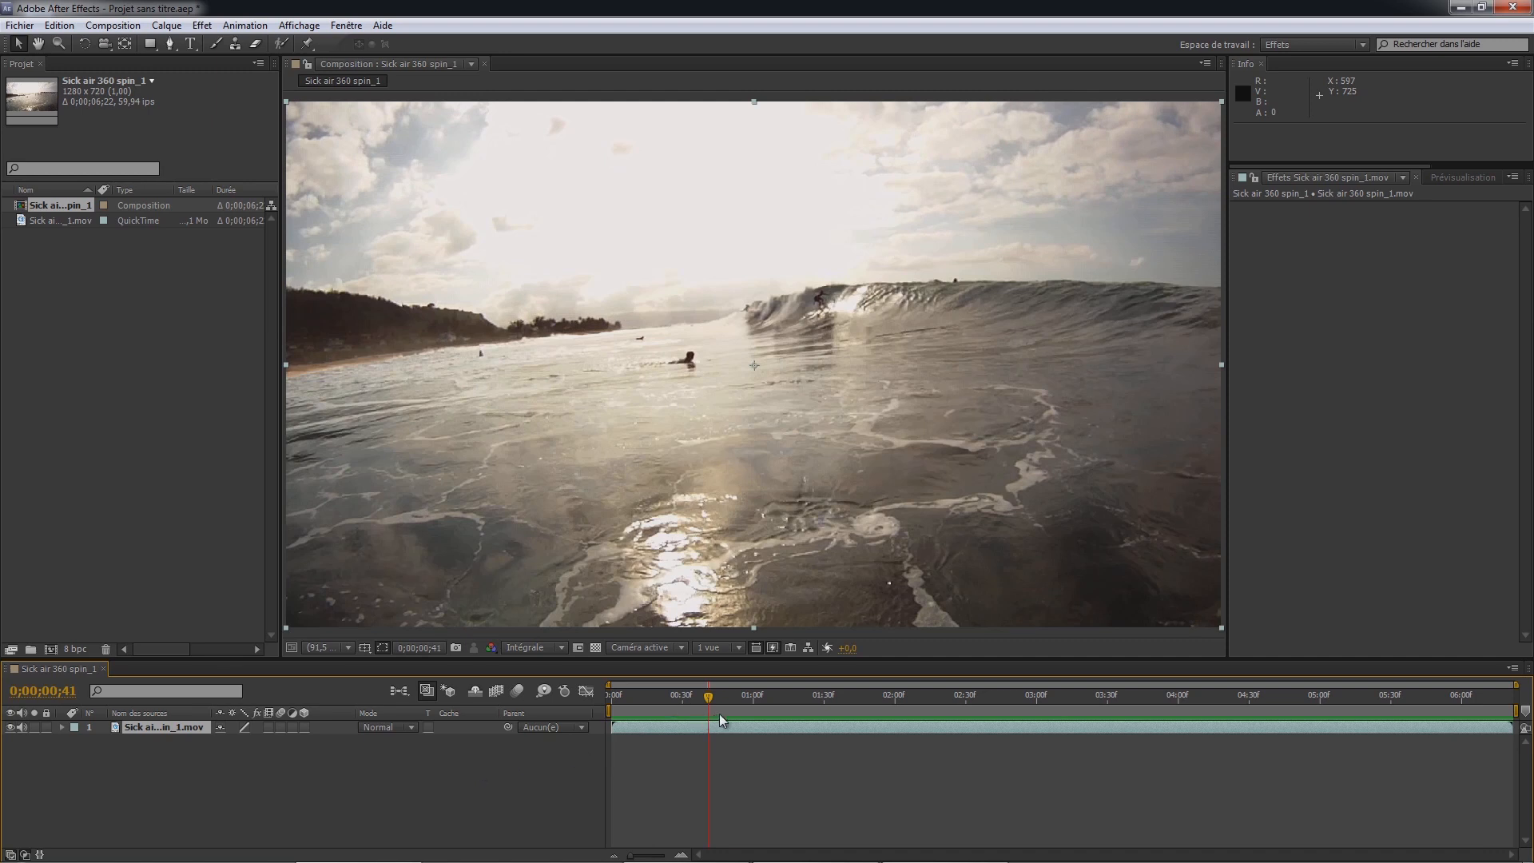
drag(770, 698, 673, 708)
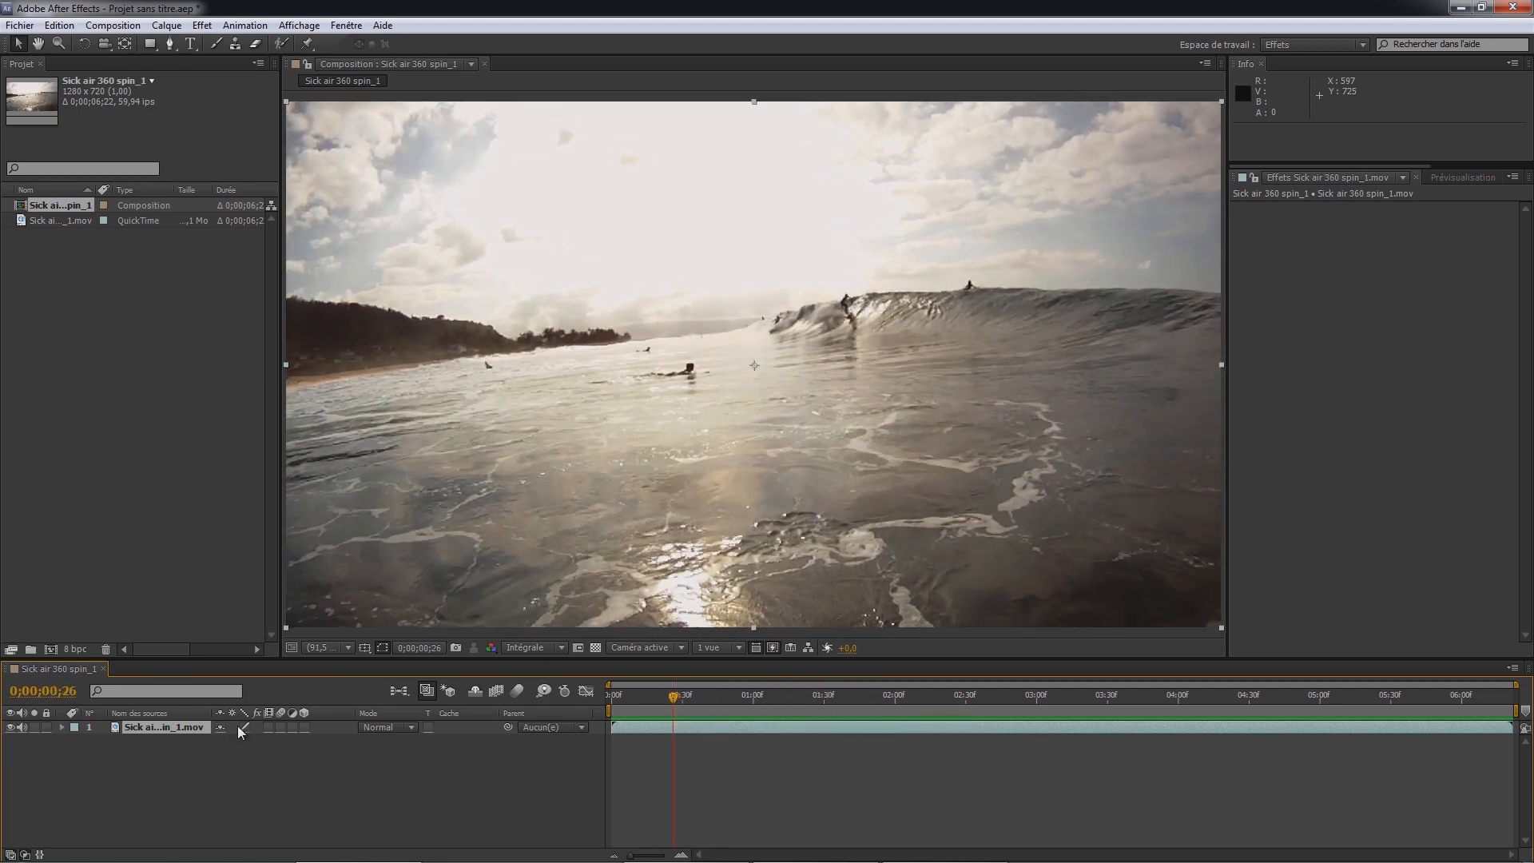
- Enable frame blending for the composition and set the surf layer's interpolation to Déplacement des pixels
click(496, 690)
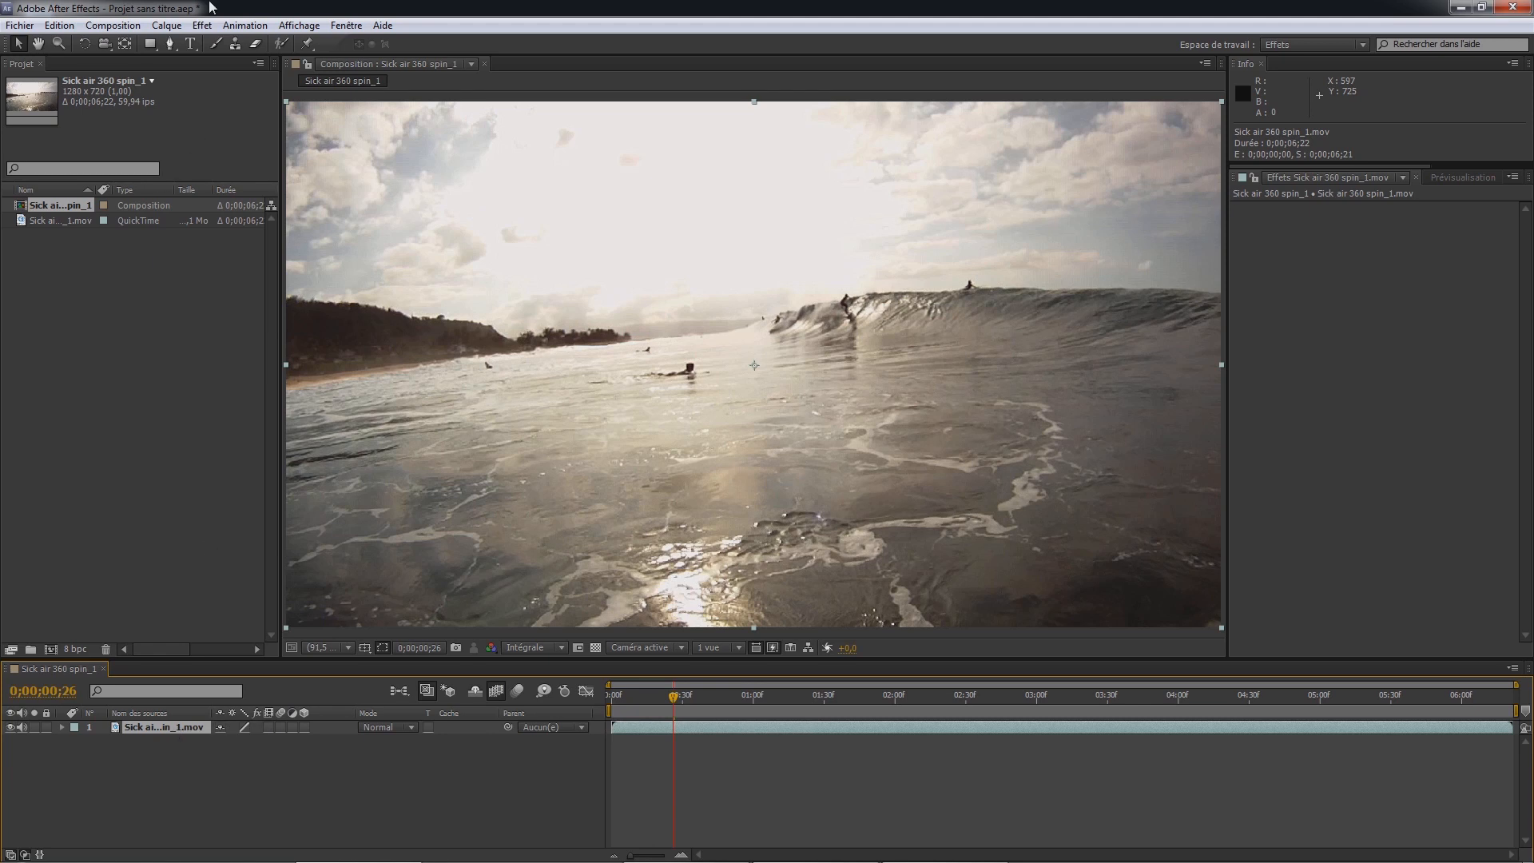
click(167, 25)
mouse_move(295, 231)
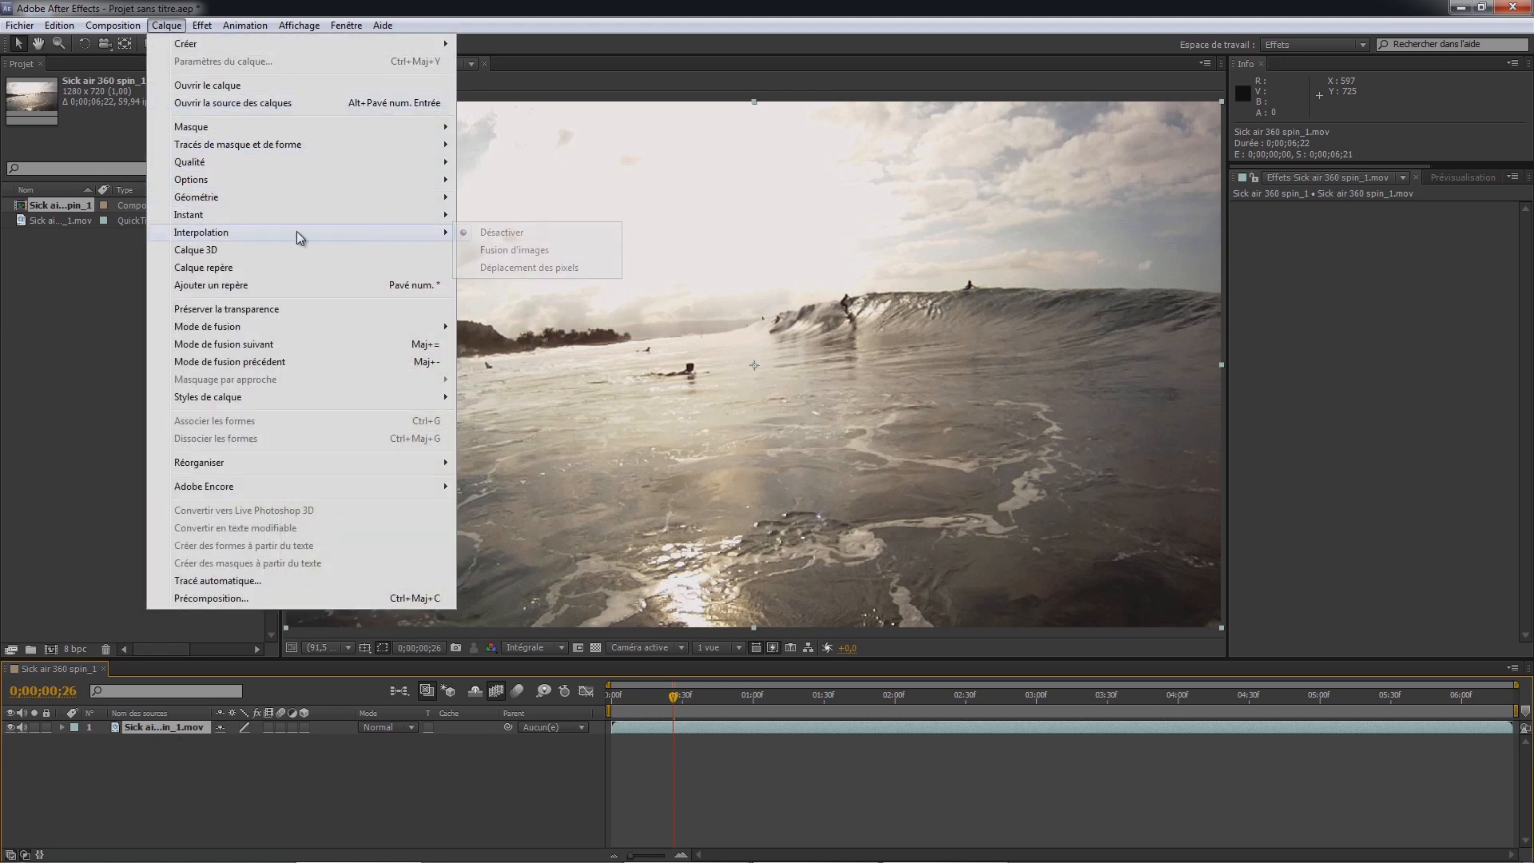
click(506, 270)
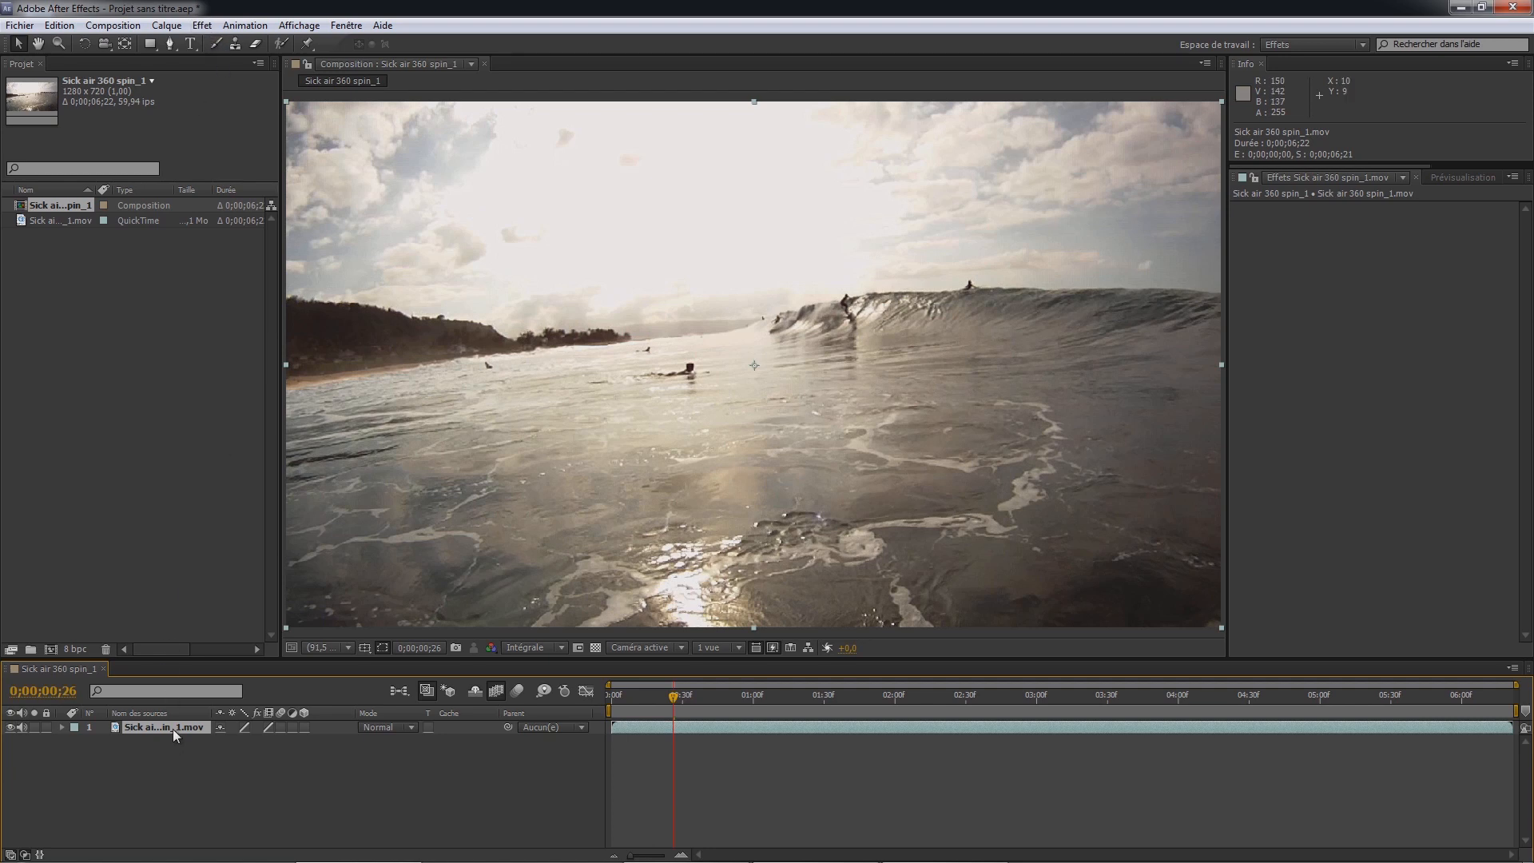
- Apply the RE:Vision Twixtor effect to the surf footage layer
click(203, 25)
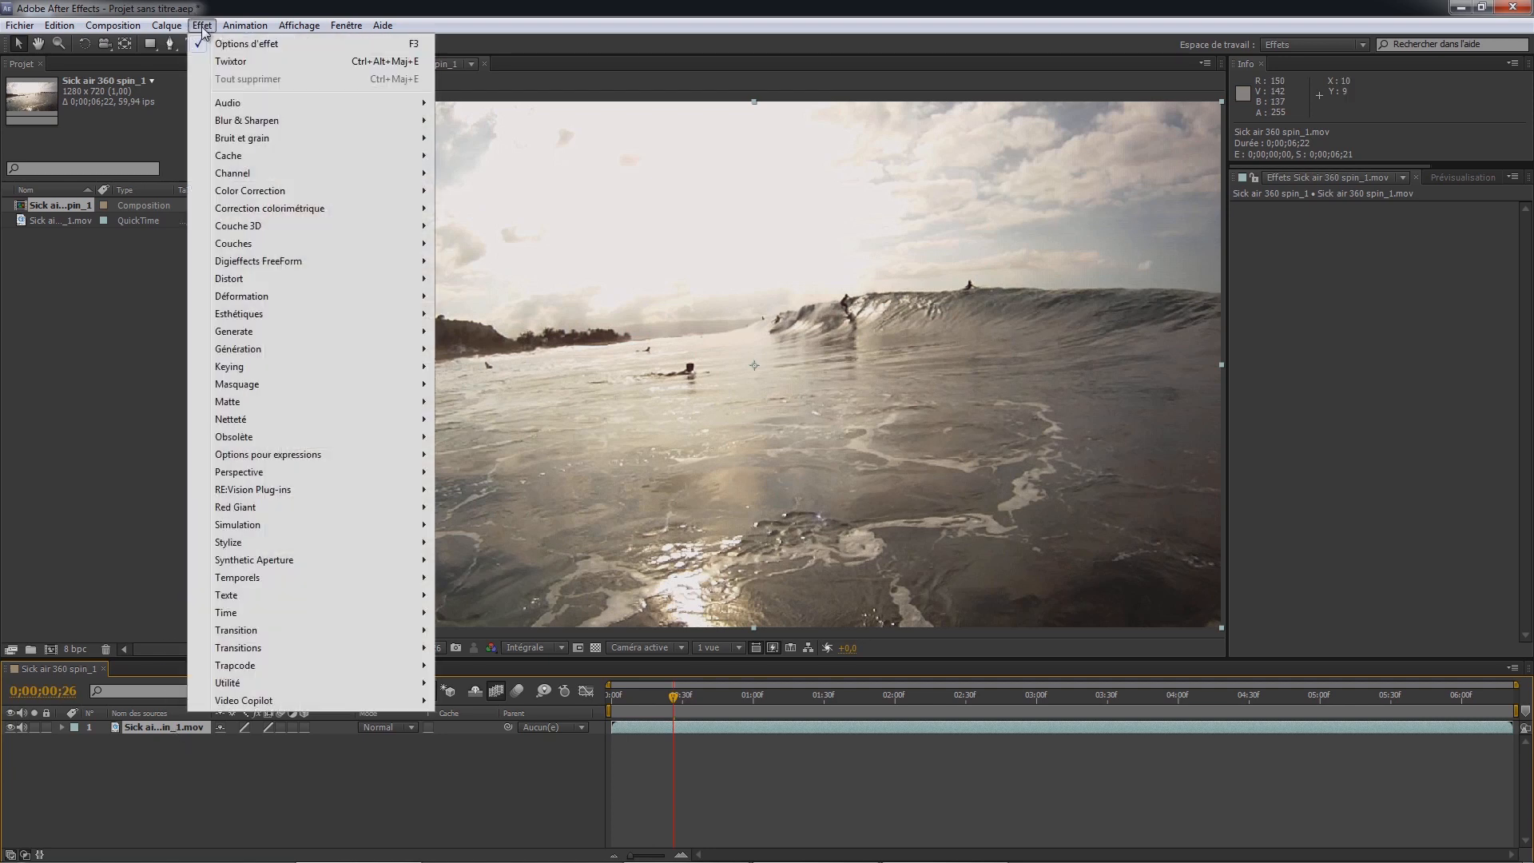
mouse_move(399, 490)
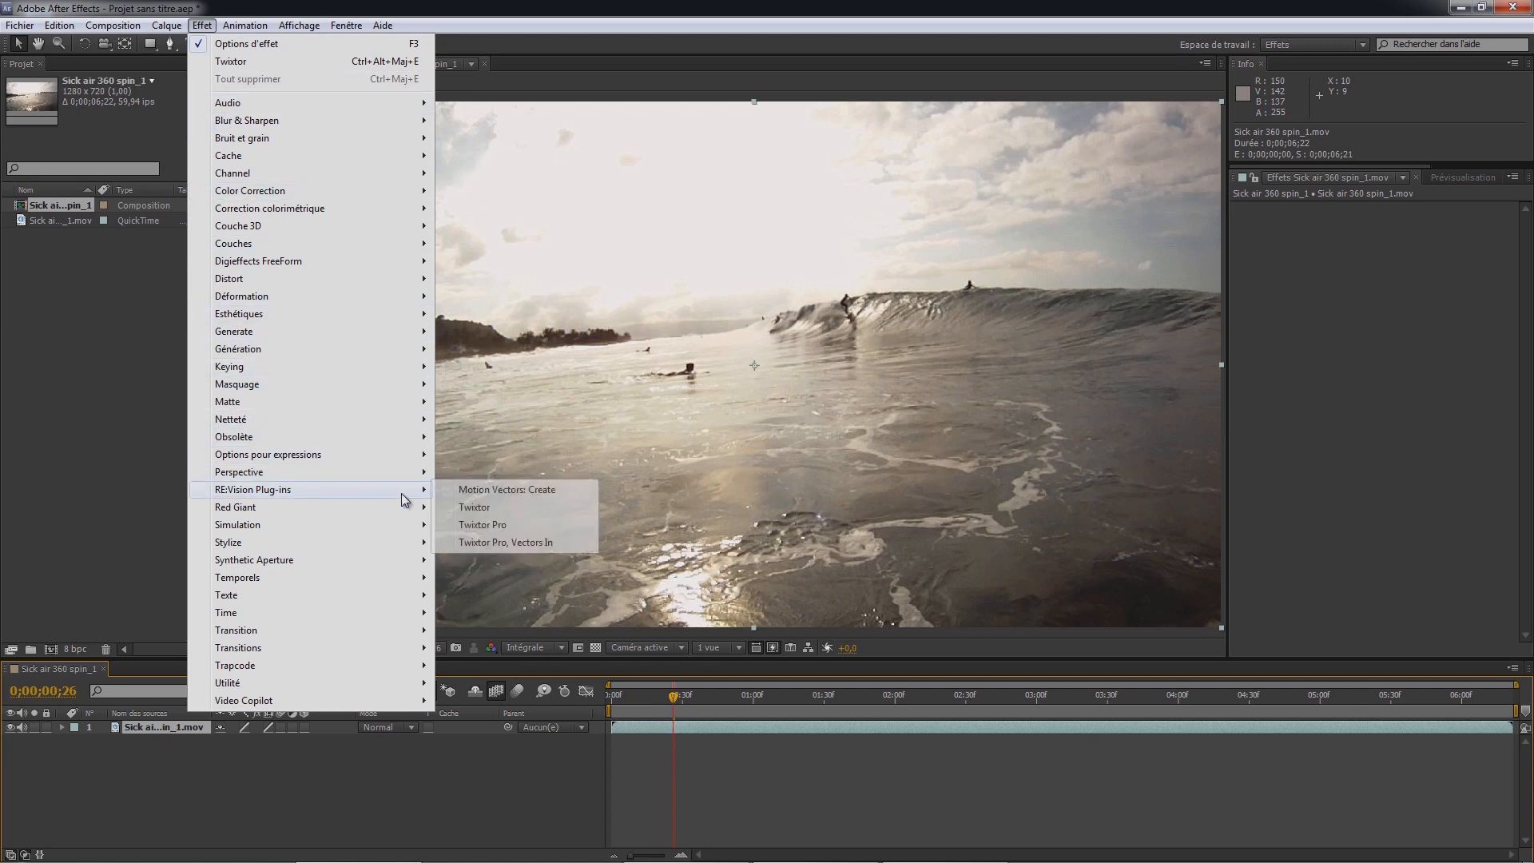
click(488, 508)
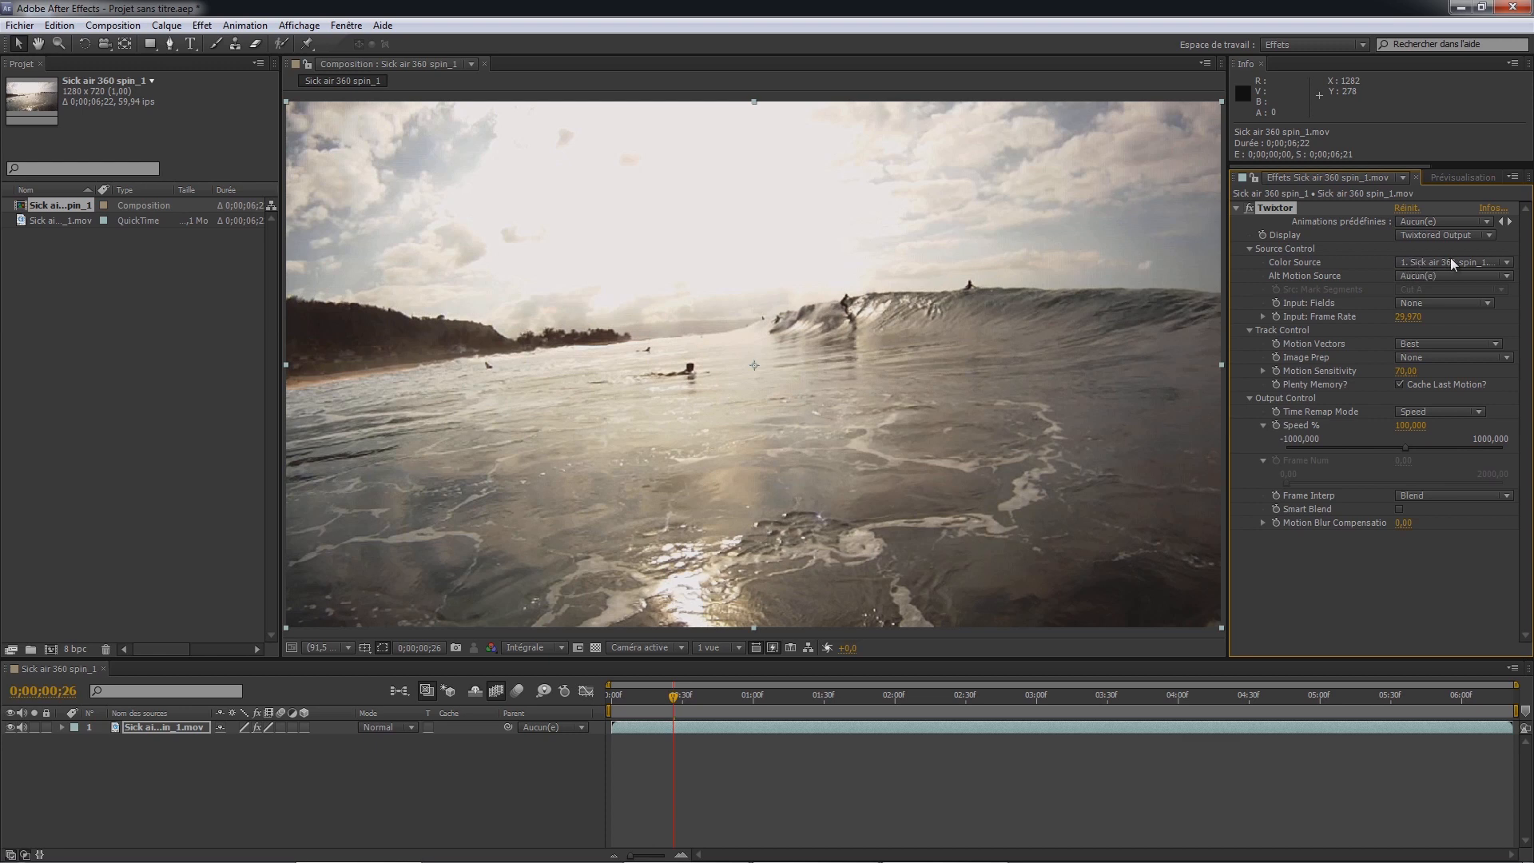
- Keep Twixtor's Input: Fields at None and set its Input: Frame Rate to 59,94
click(1417, 303)
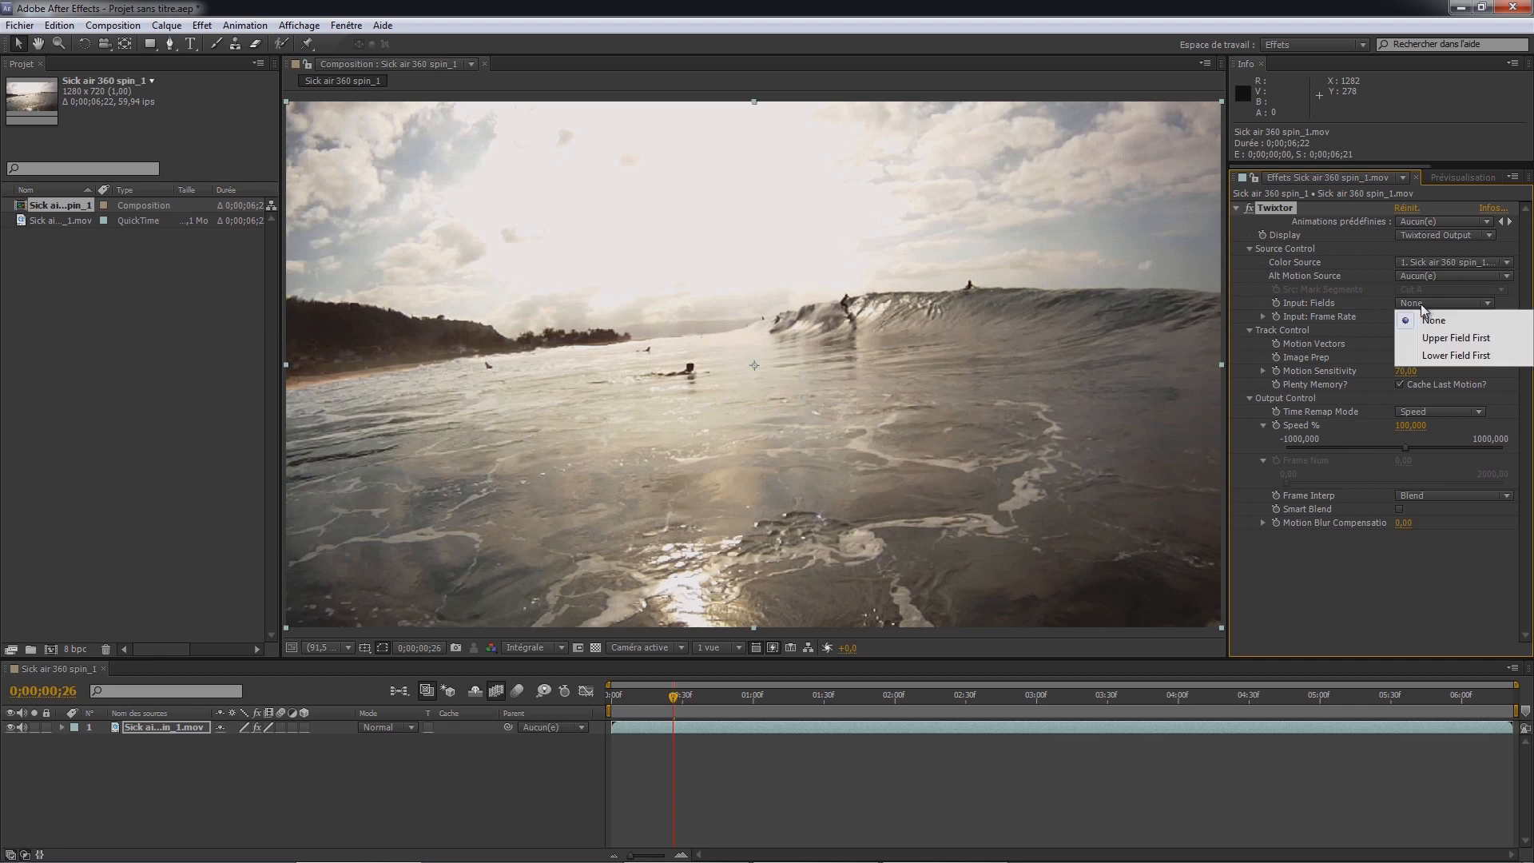
click(1339, 297)
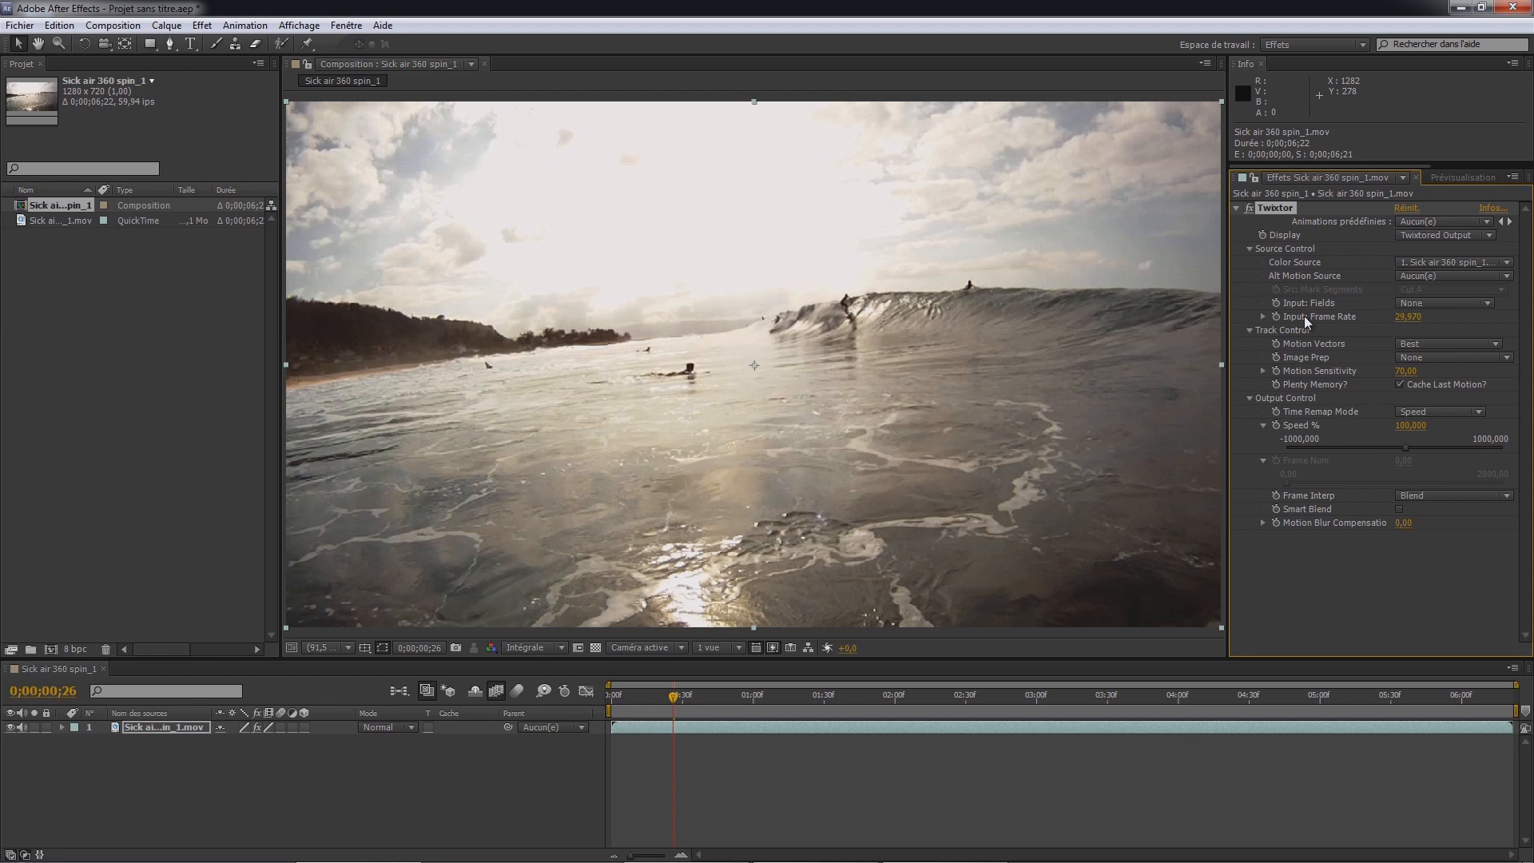
click(1405, 317)
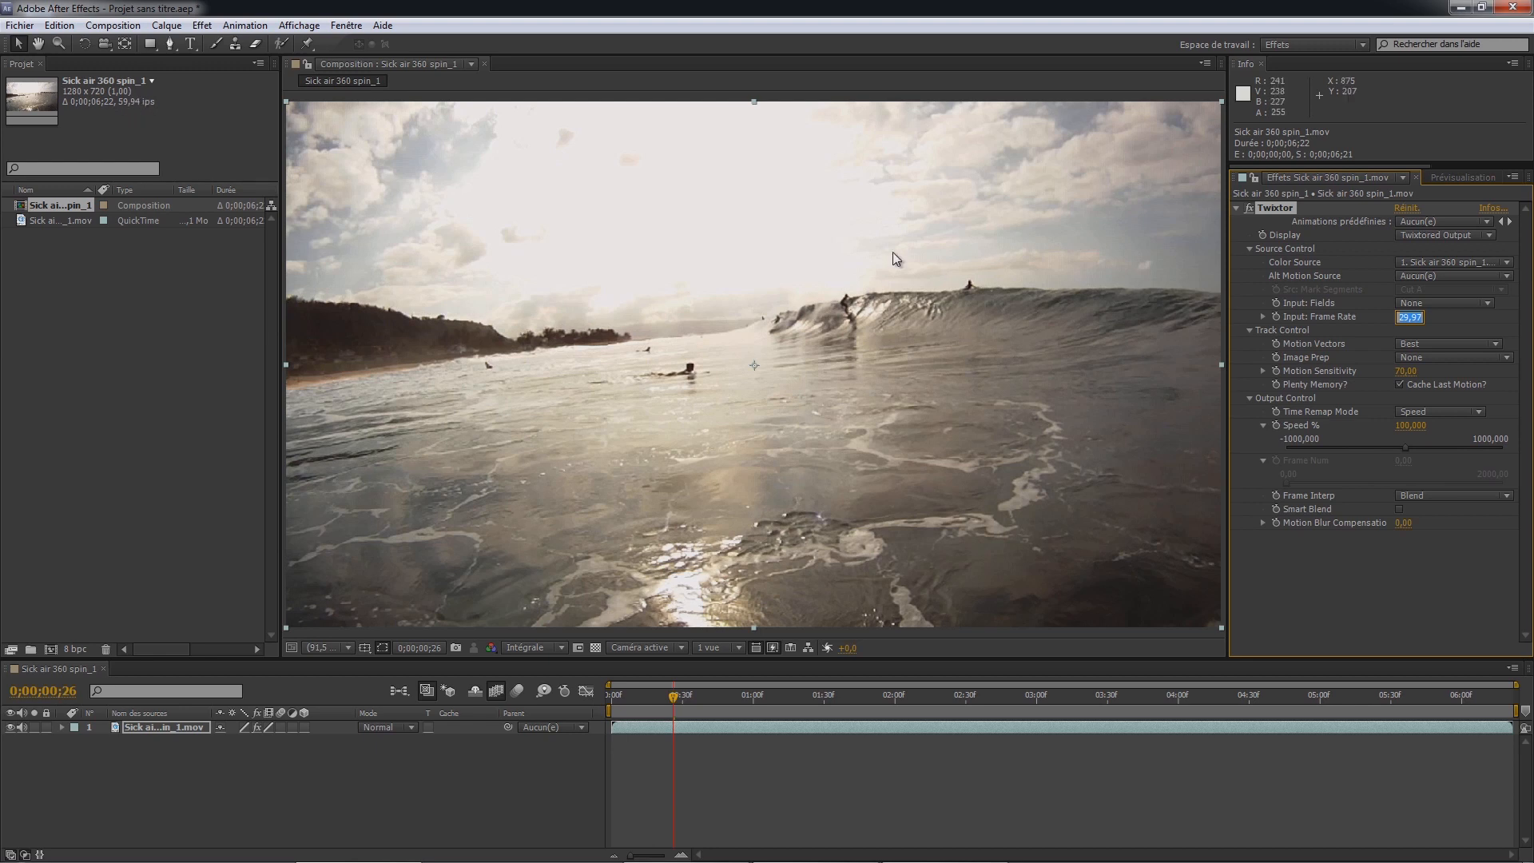
text(59,94)
key(Return)
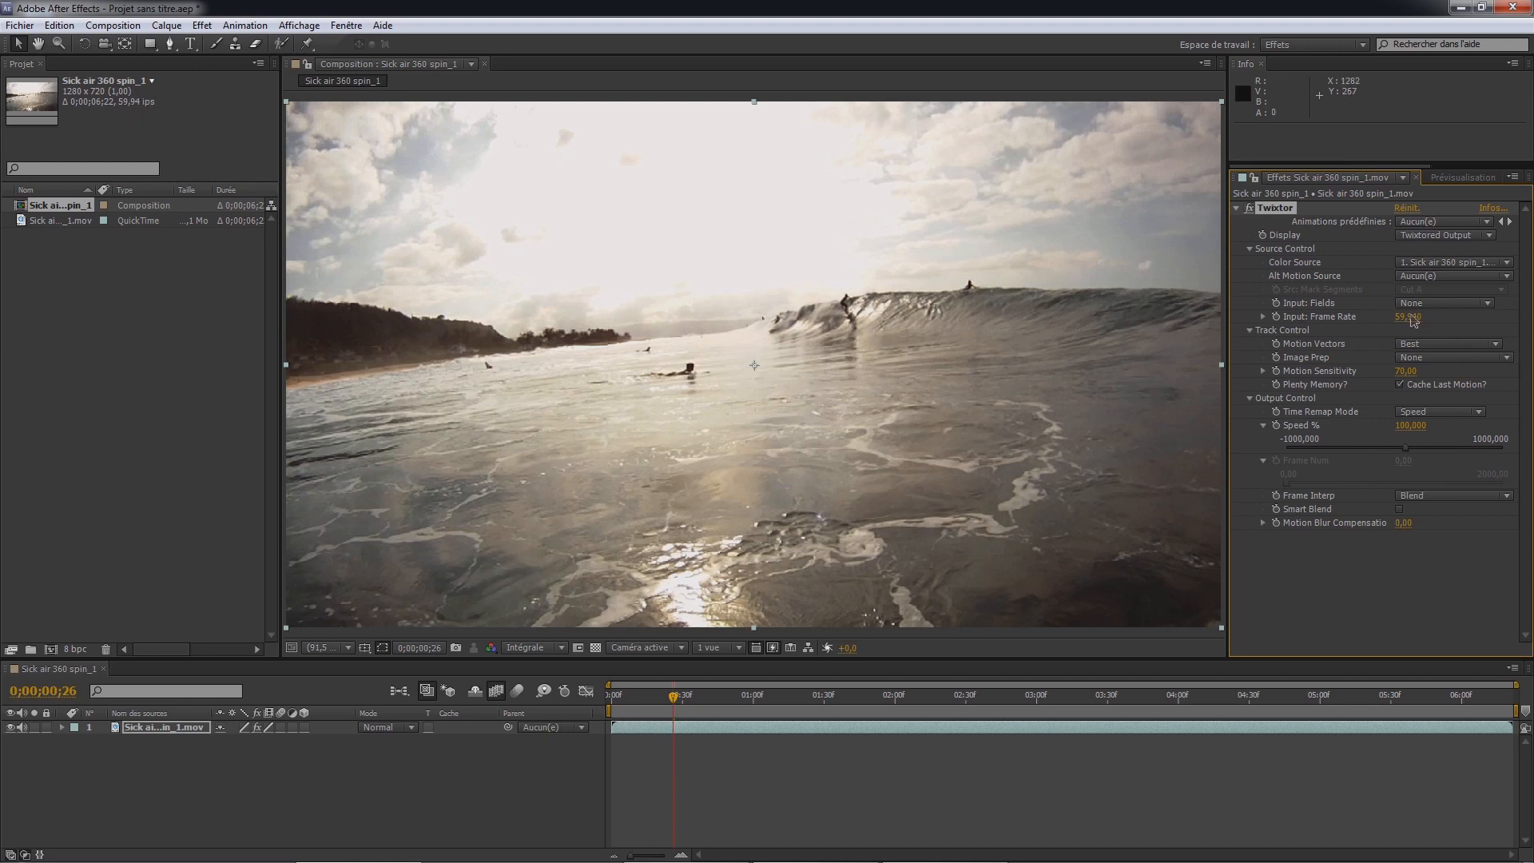
- Keep Twixtor's Time Remap Mode on Speed and start keyframing Speed % at 0;00;03;19
click(1414, 413)
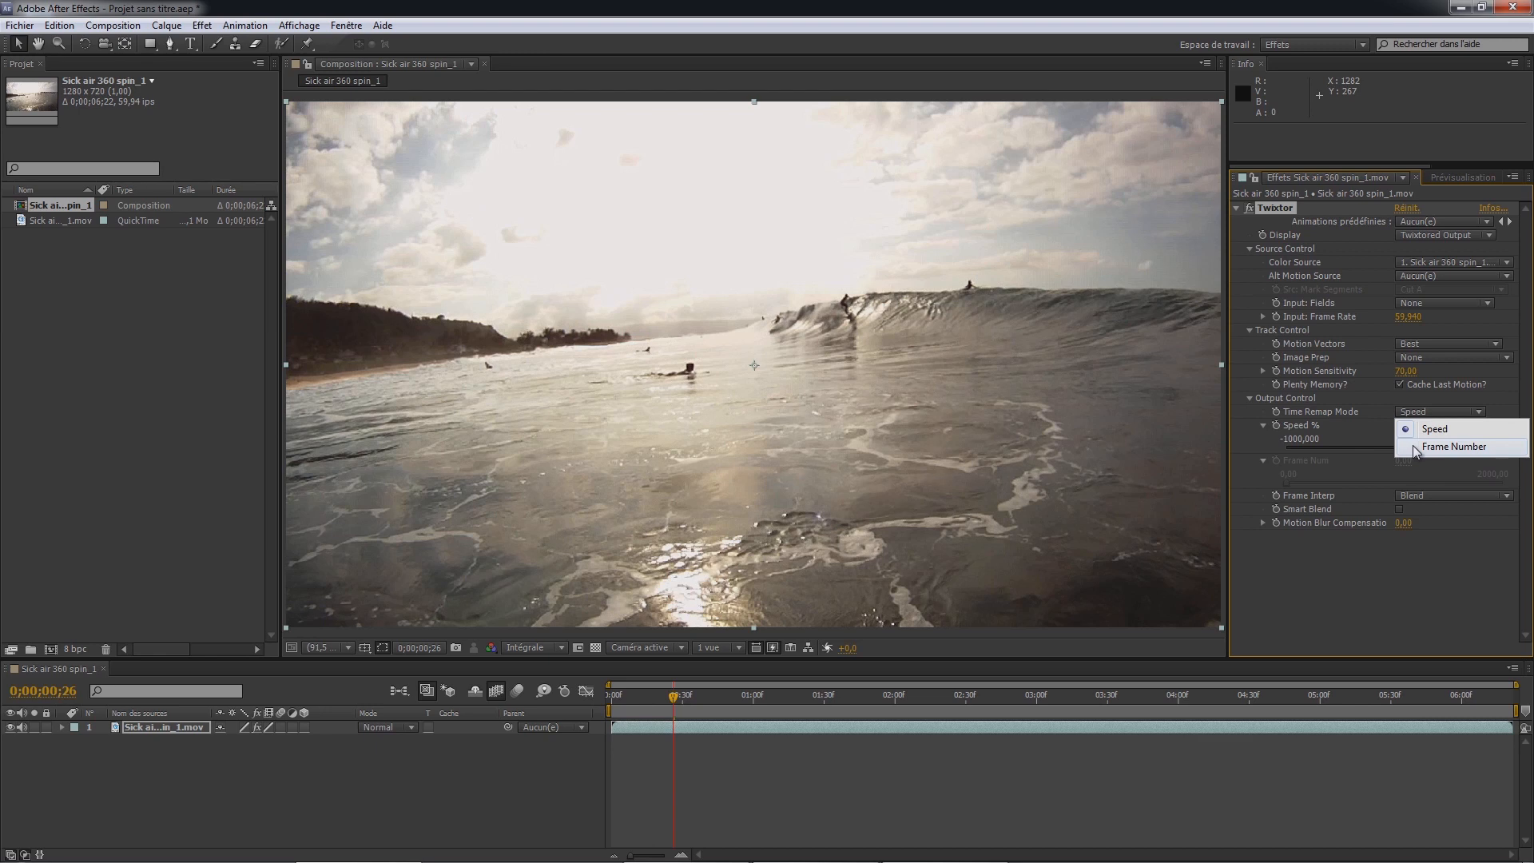
click(1373, 399)
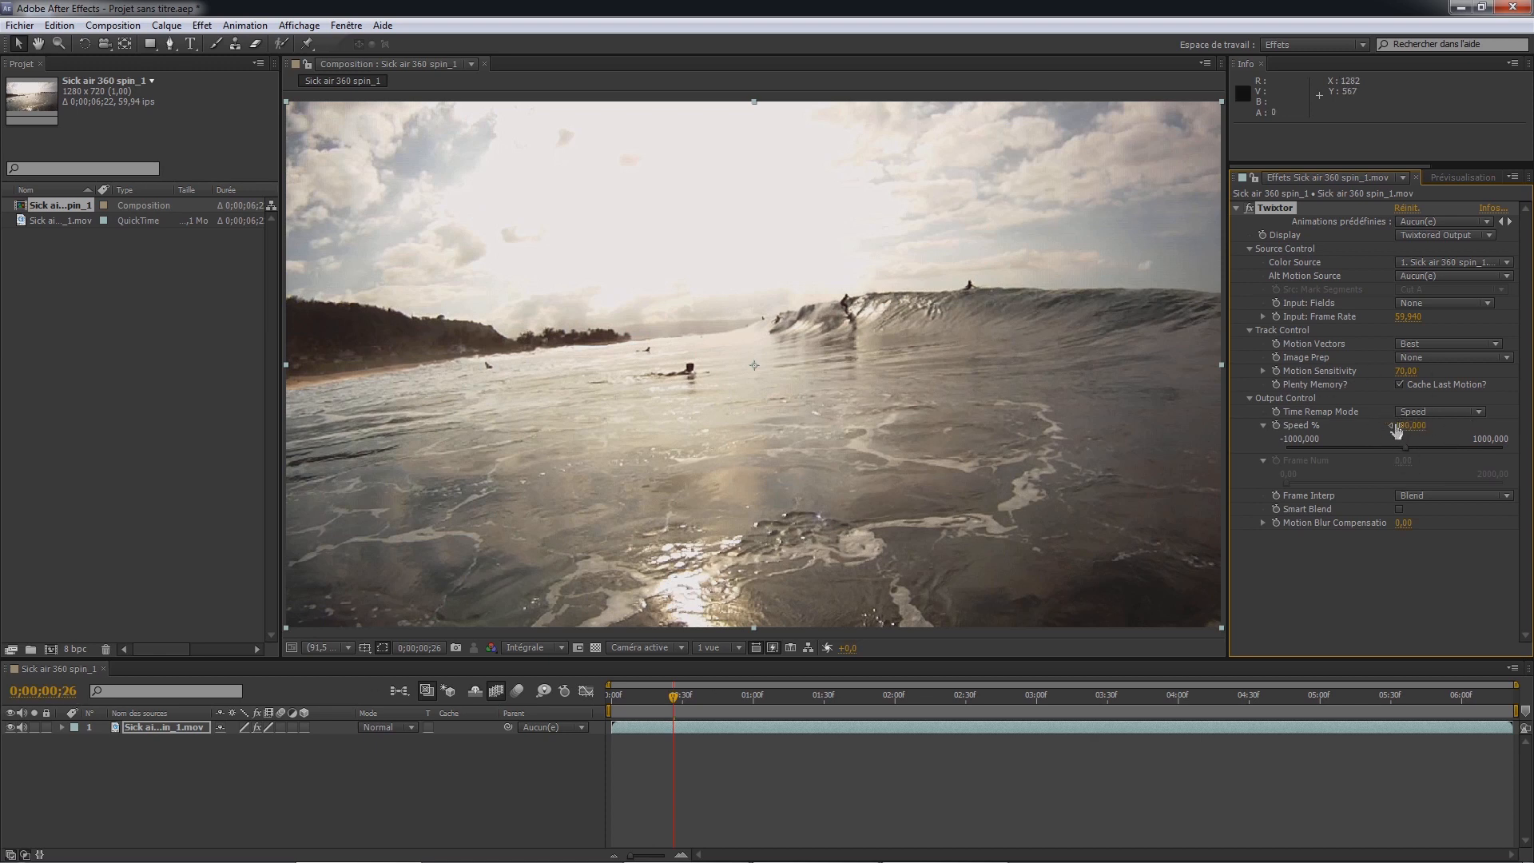
drag(1396, 431, 1409, 438)
drag(810, 697, 1081, 712)
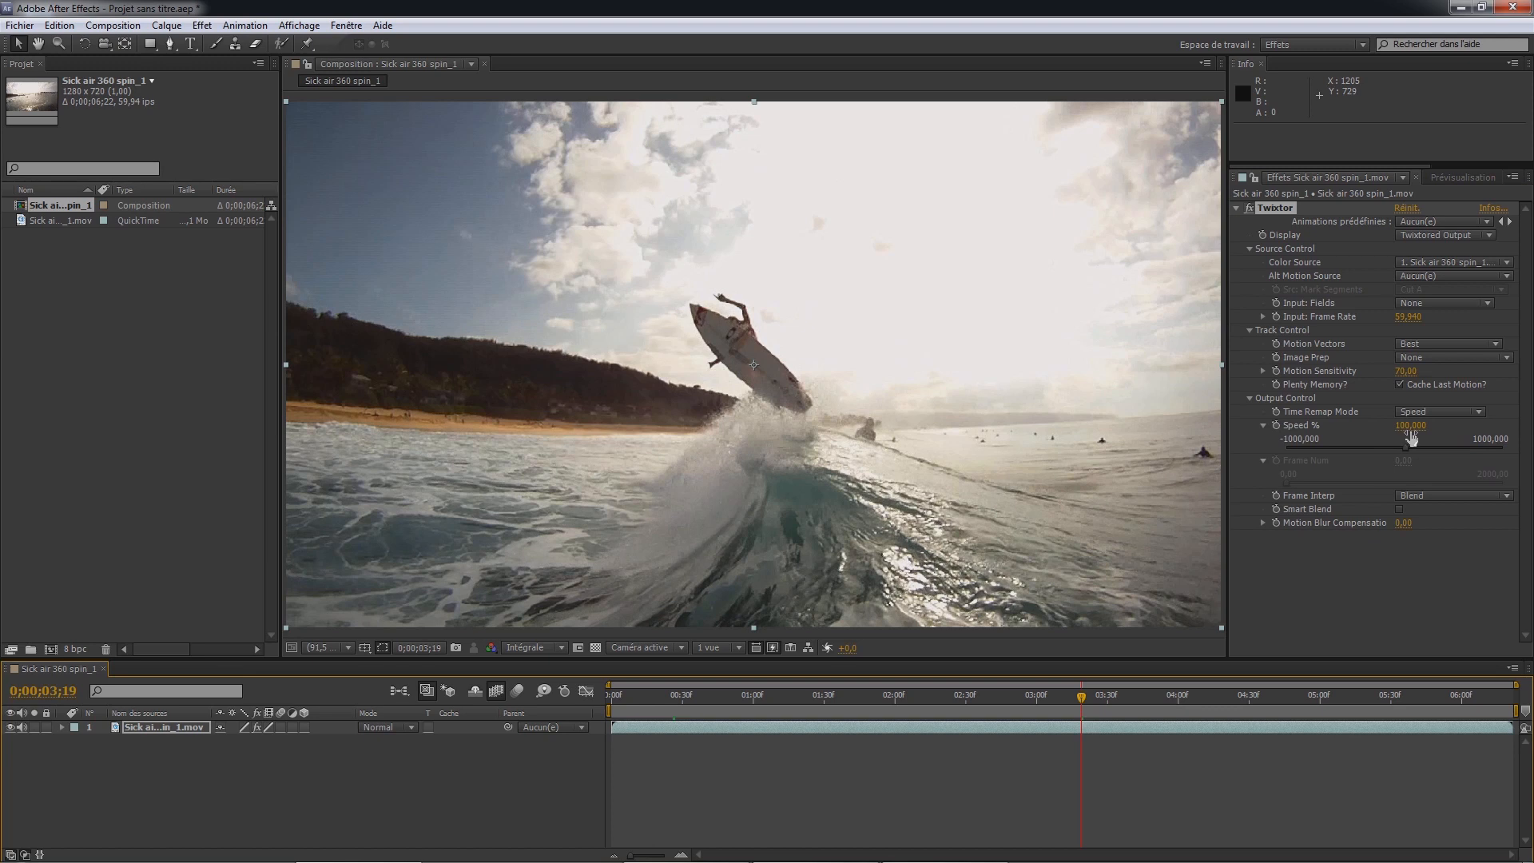
click(1276, 424)
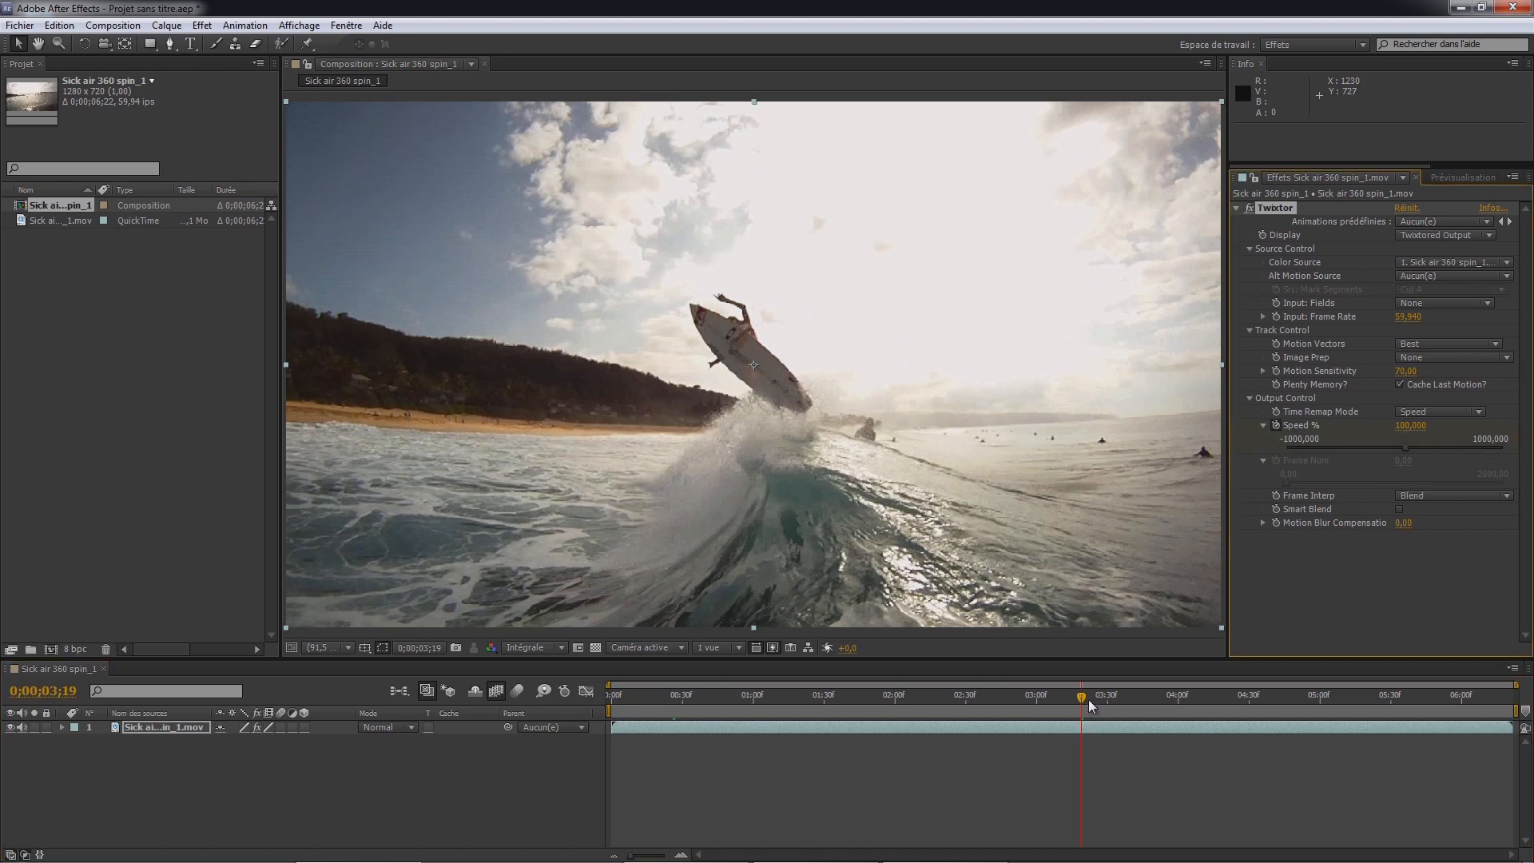
- Set Twixtor's Speed % to 3 at 0;00;03;42 to keyframe the slow motion
drag(1082, 697, 1134, 699)
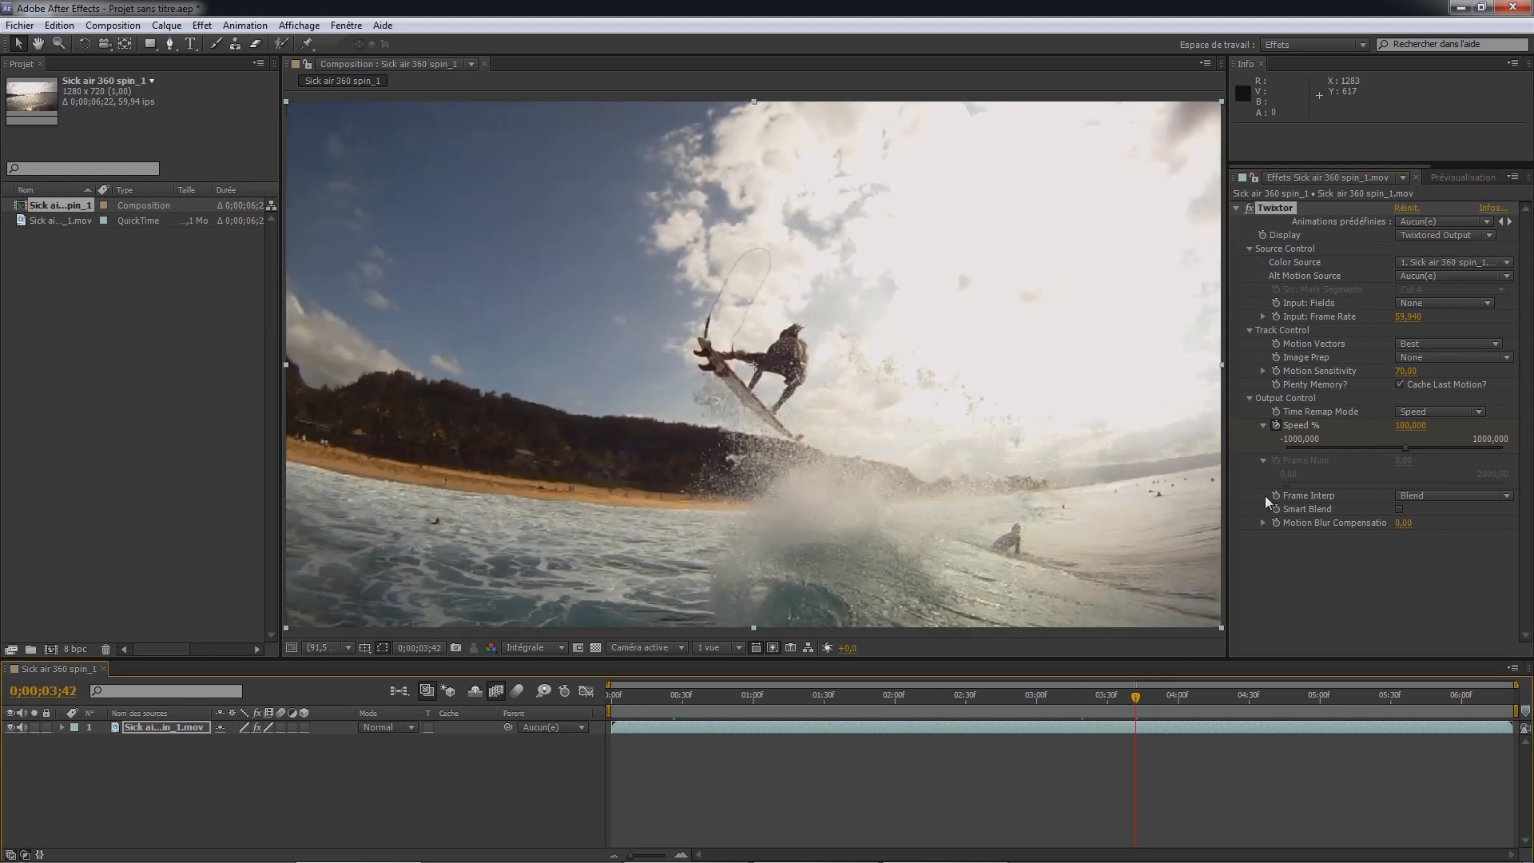
click(1408, 425)
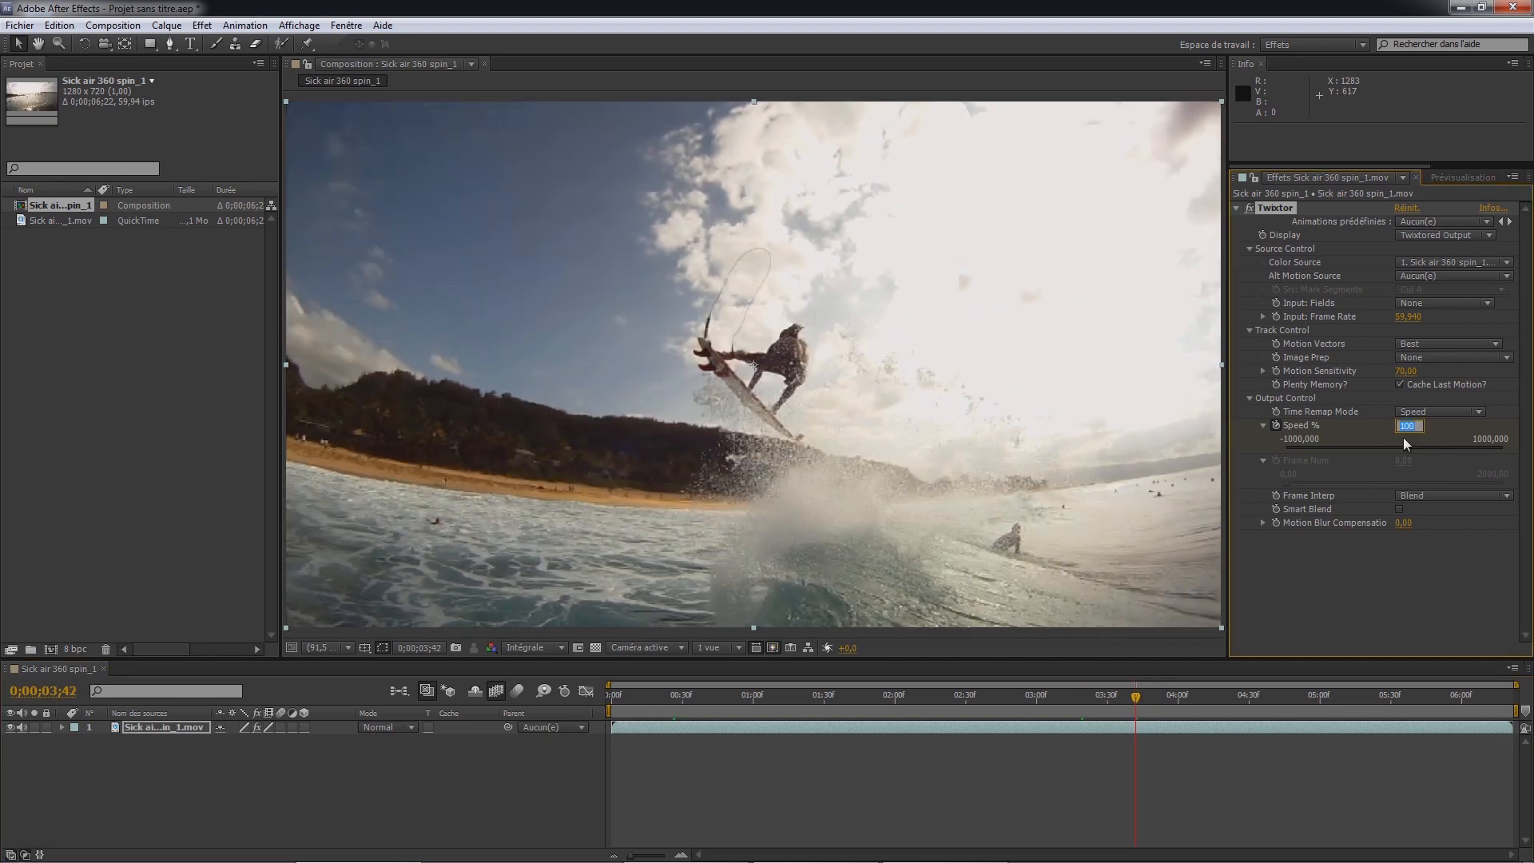
key(Return)
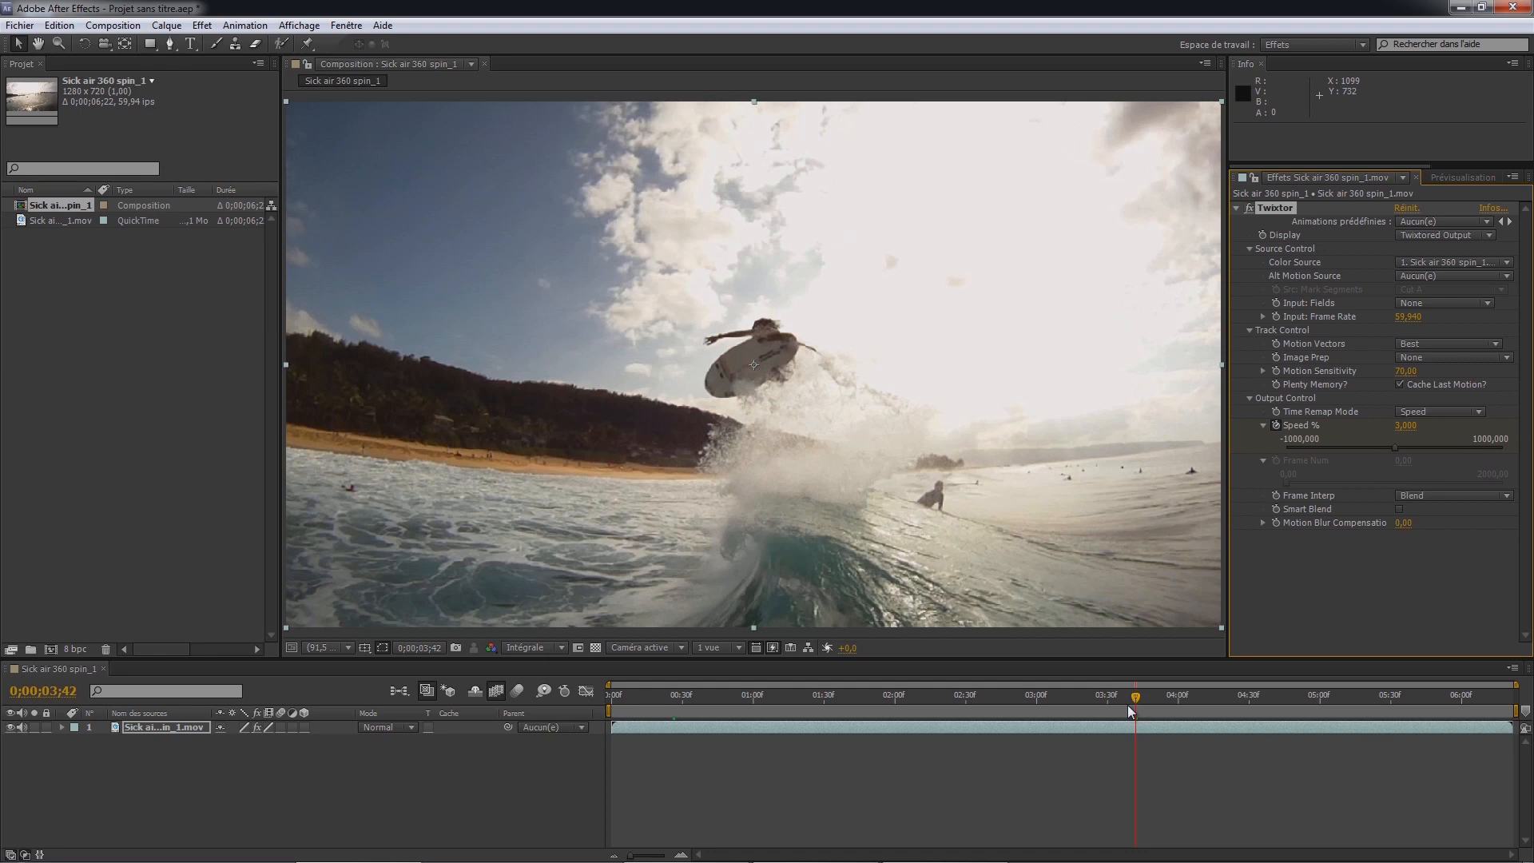
- Preview the slow motion from just before the jump and scrub on to the composition's last frame
drag(1132, 696, 1025, 689)
key(space)
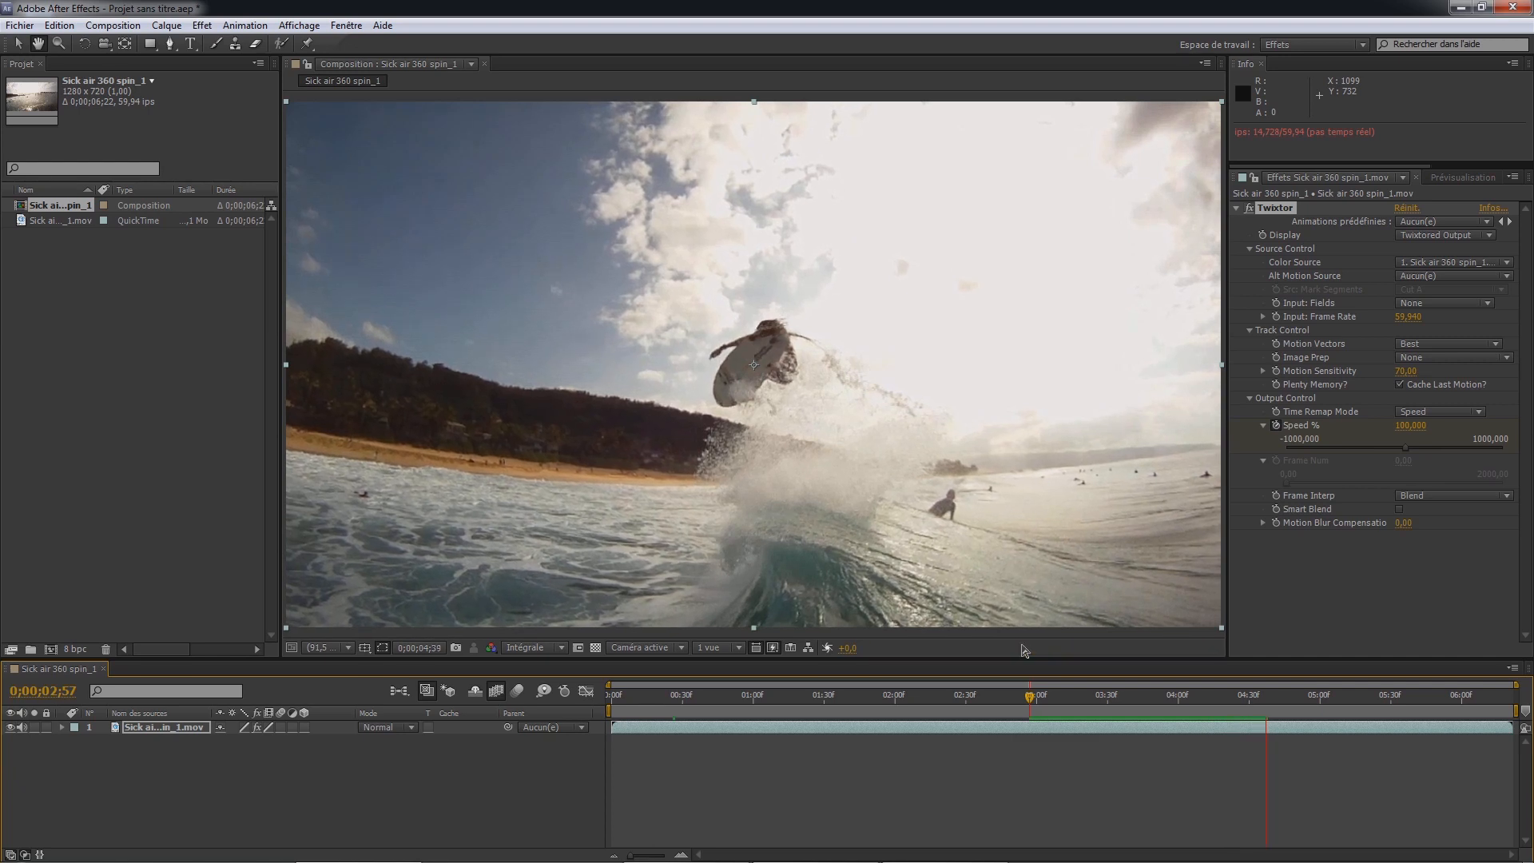
key(space)
click(1032, 693)
key(space)
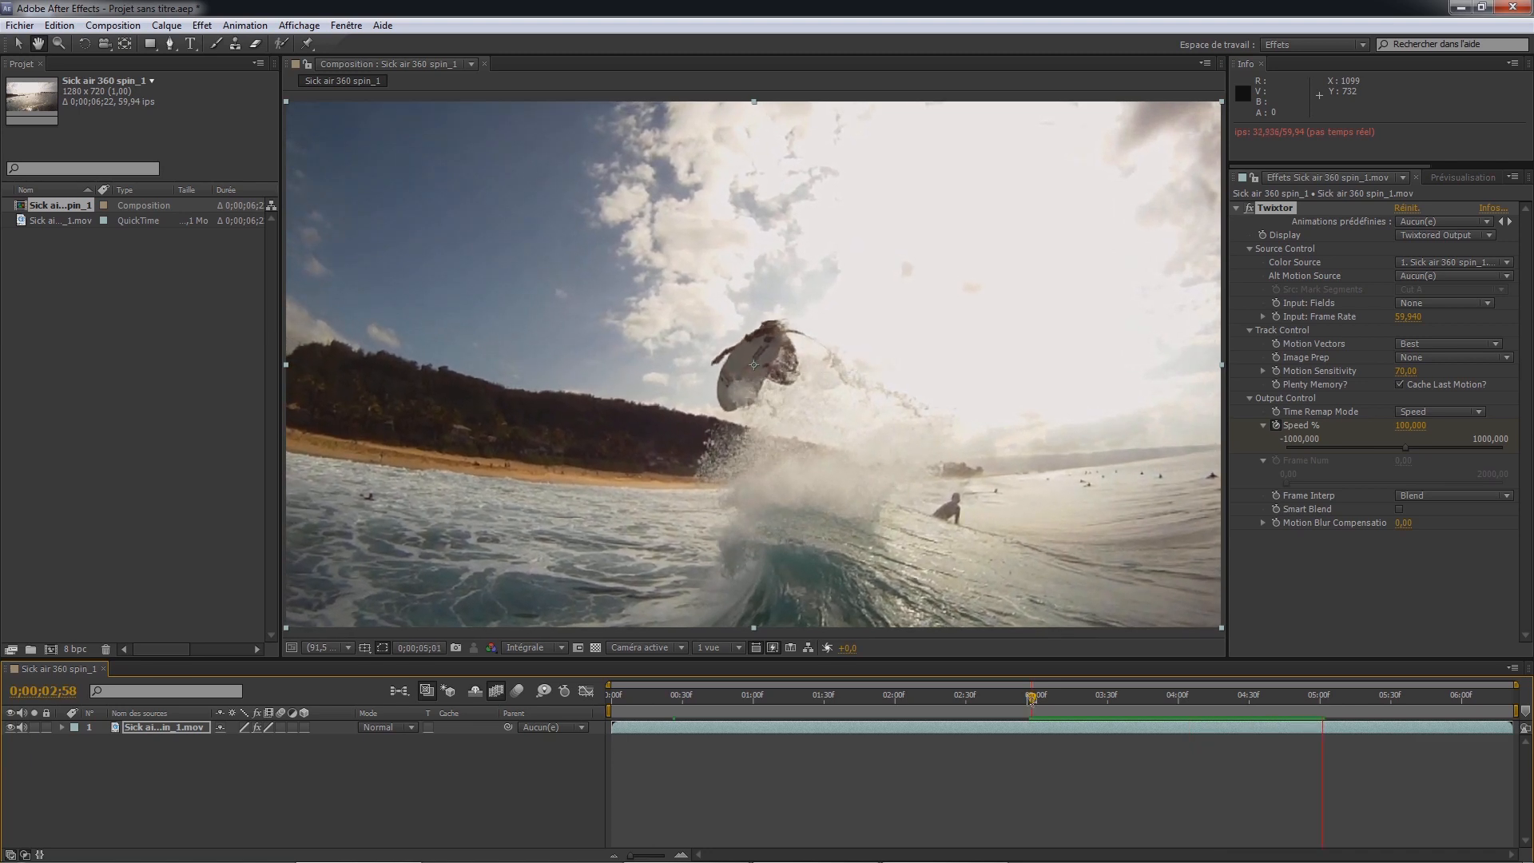
key(space)
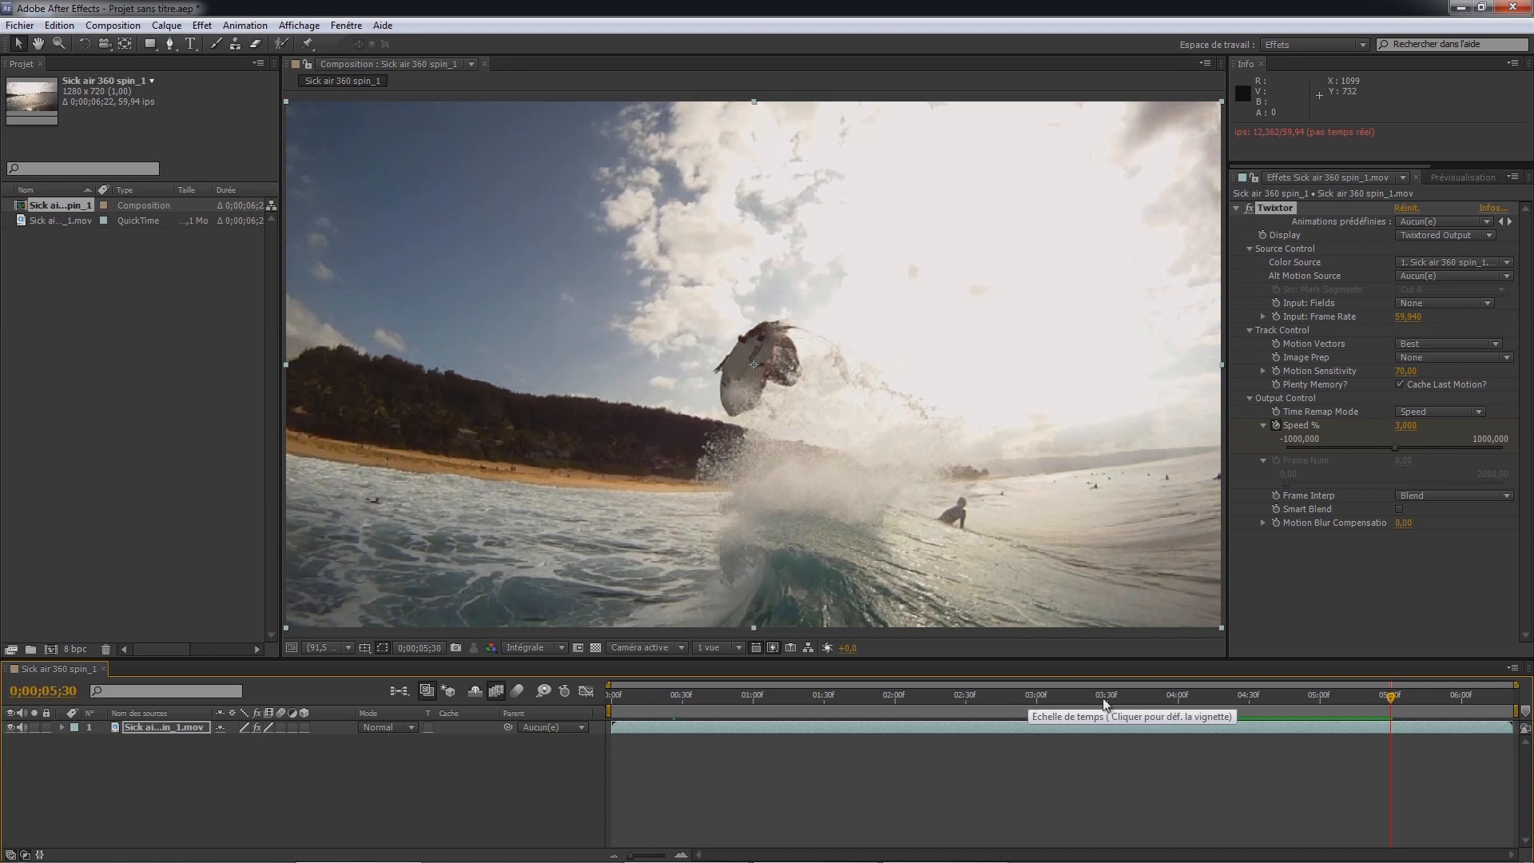
click(1351, 696)
drag(1353, 696, 1522, 710)
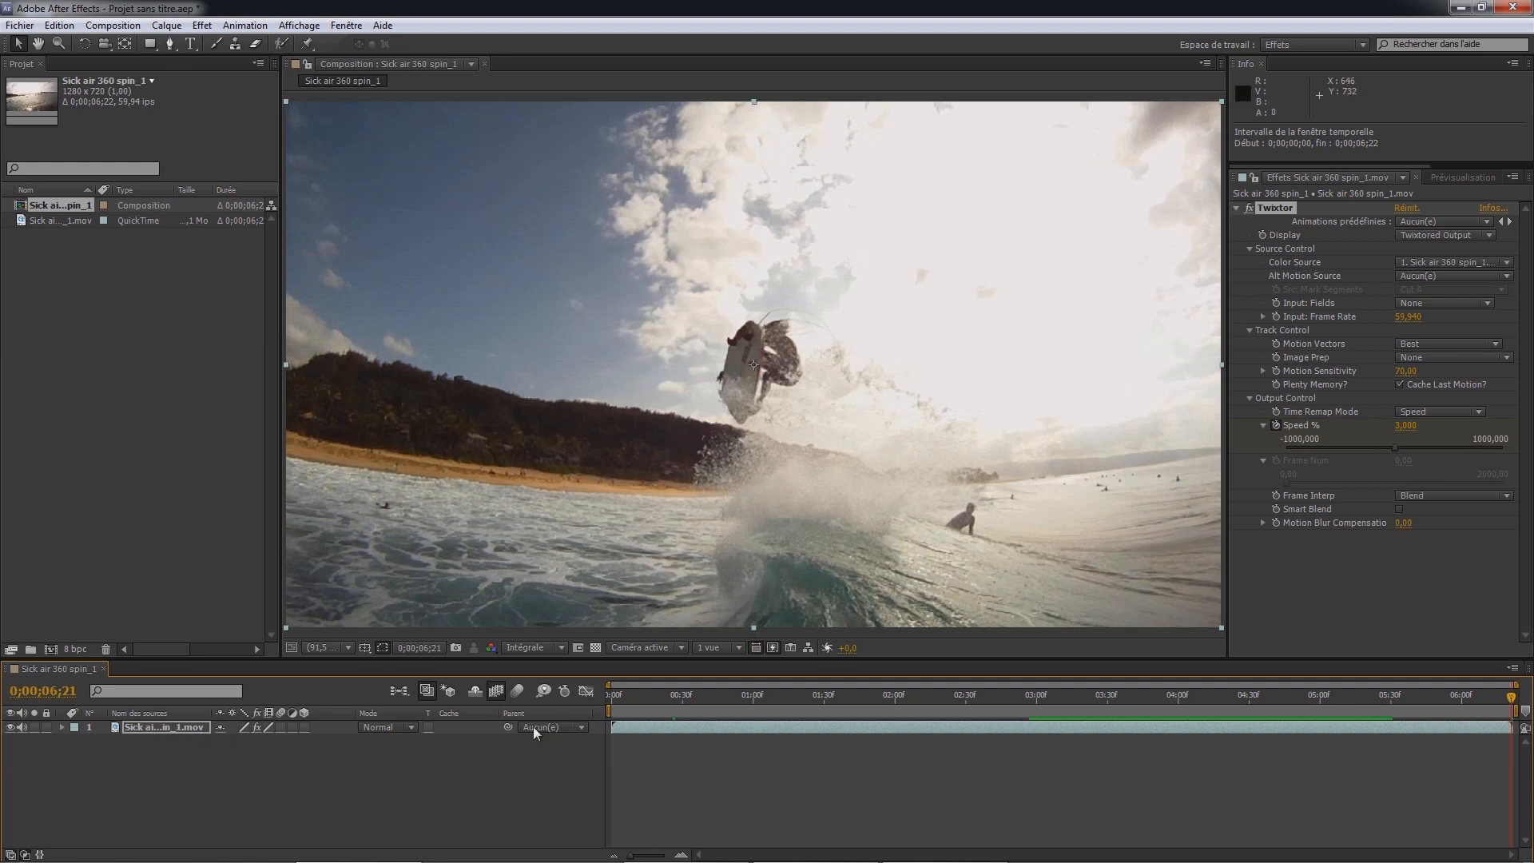
- Extend the composition's duration to 0;00;20;22 to make room for the slowed-down footage
click(133, 26)
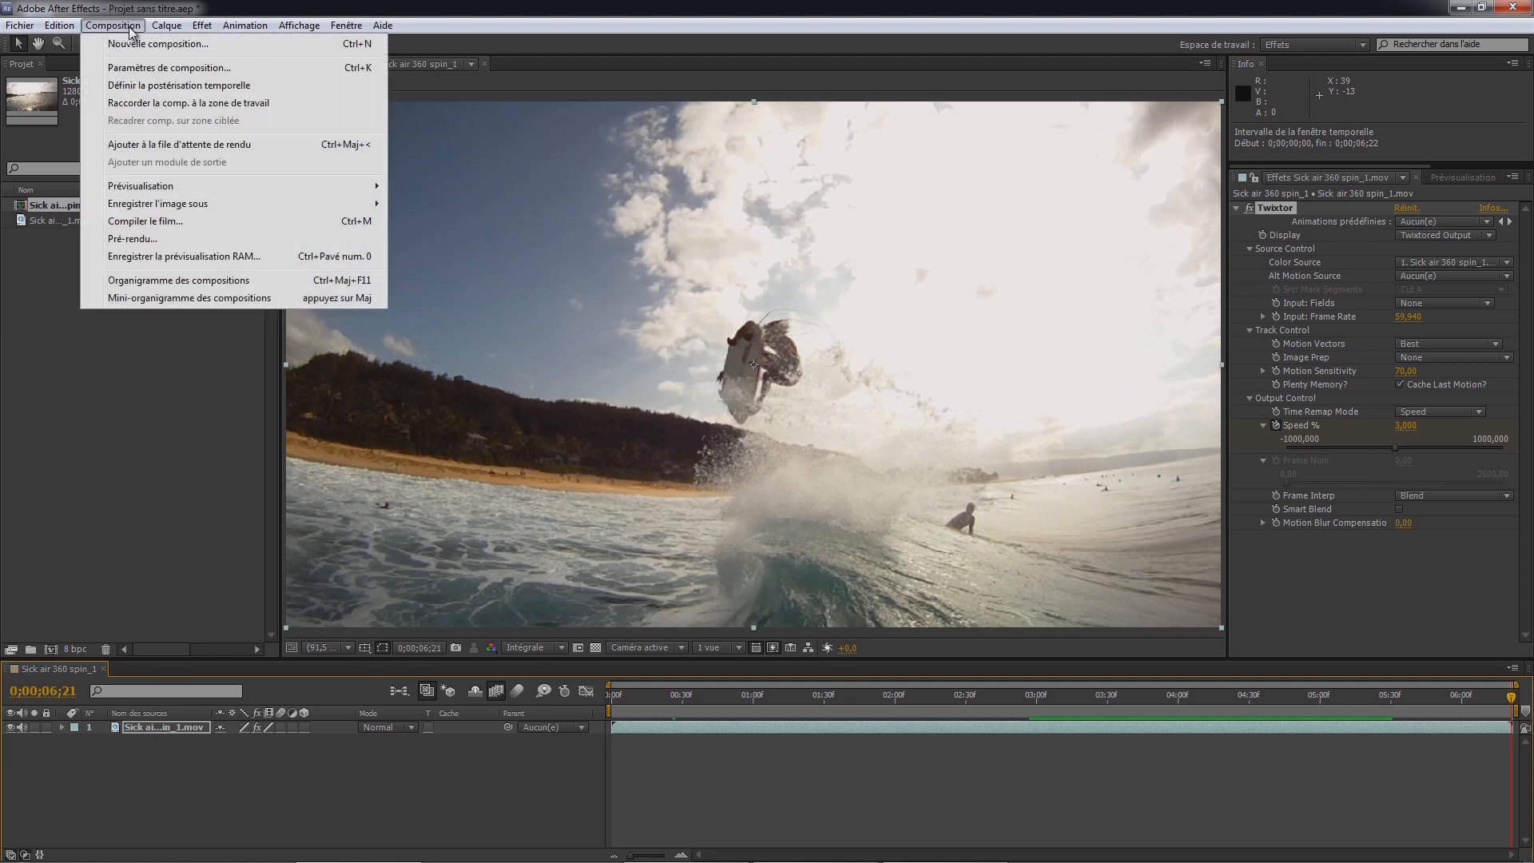
click(139, 69)
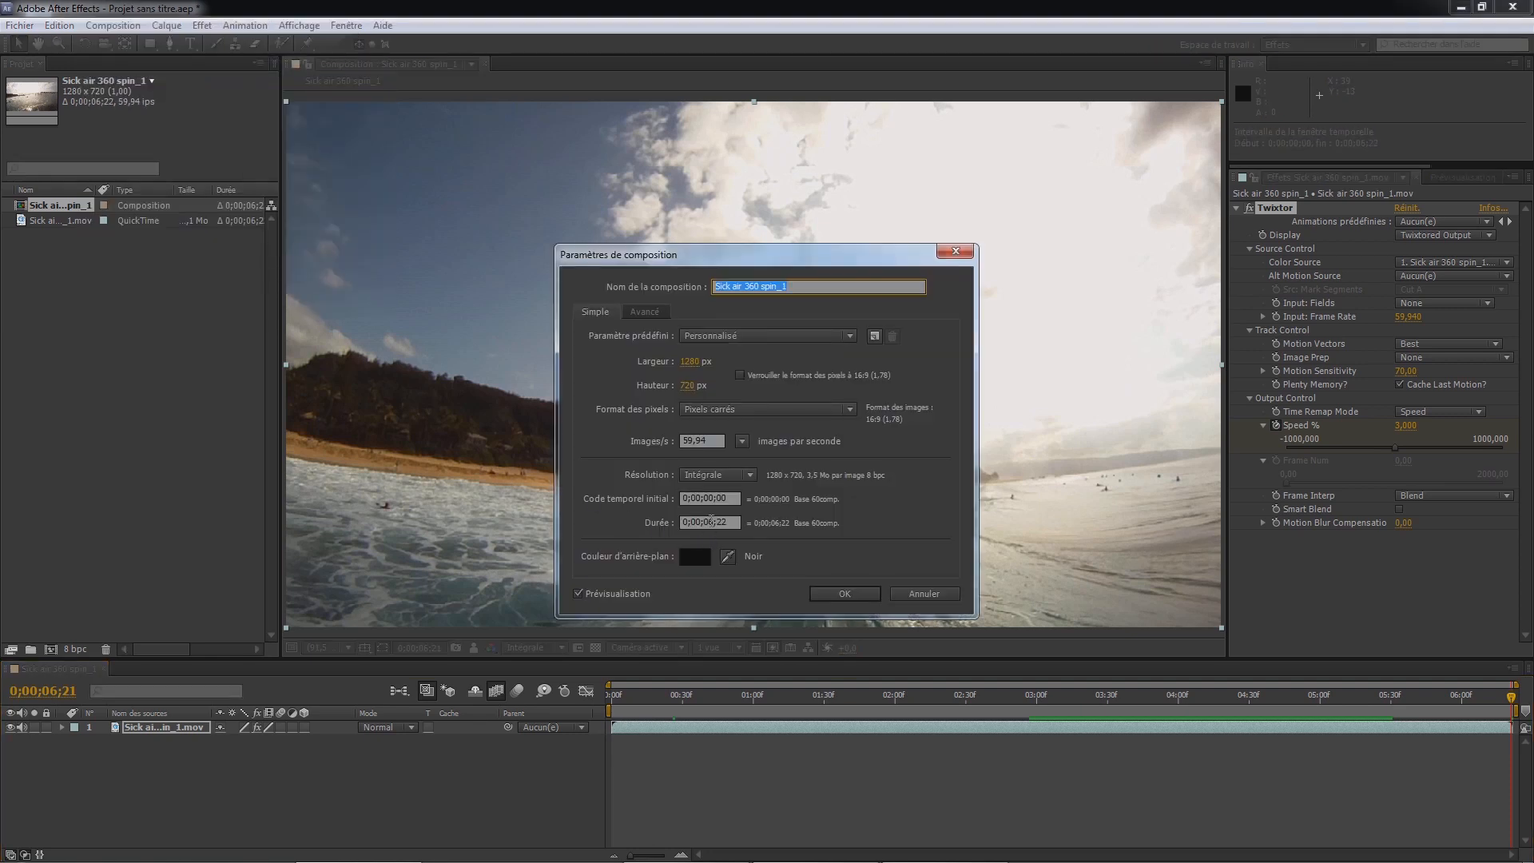
click(711, 524)
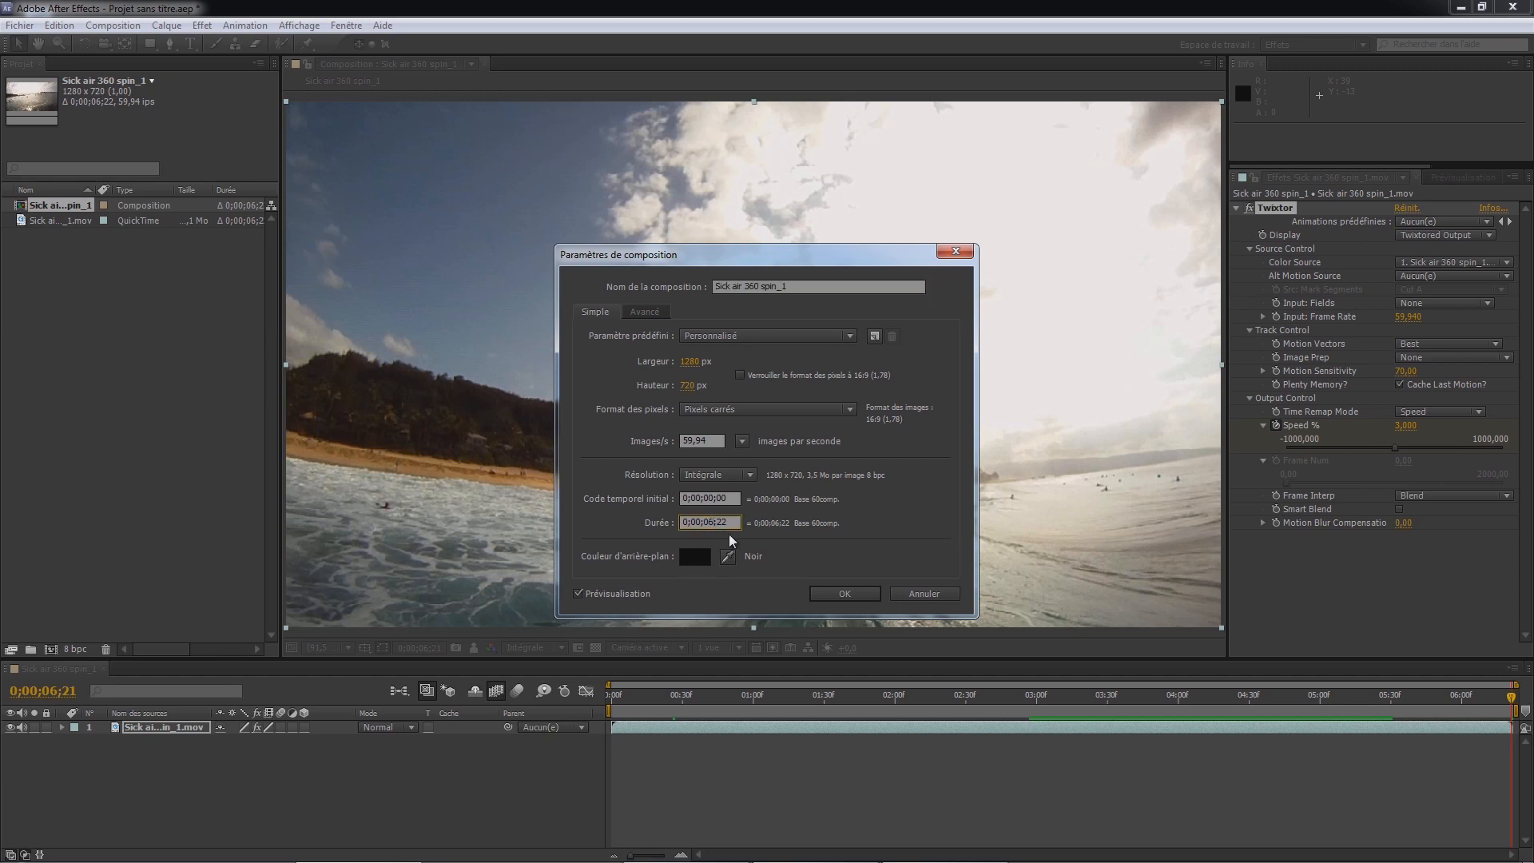
text(20)
click(843, 596)
click(620, 856)
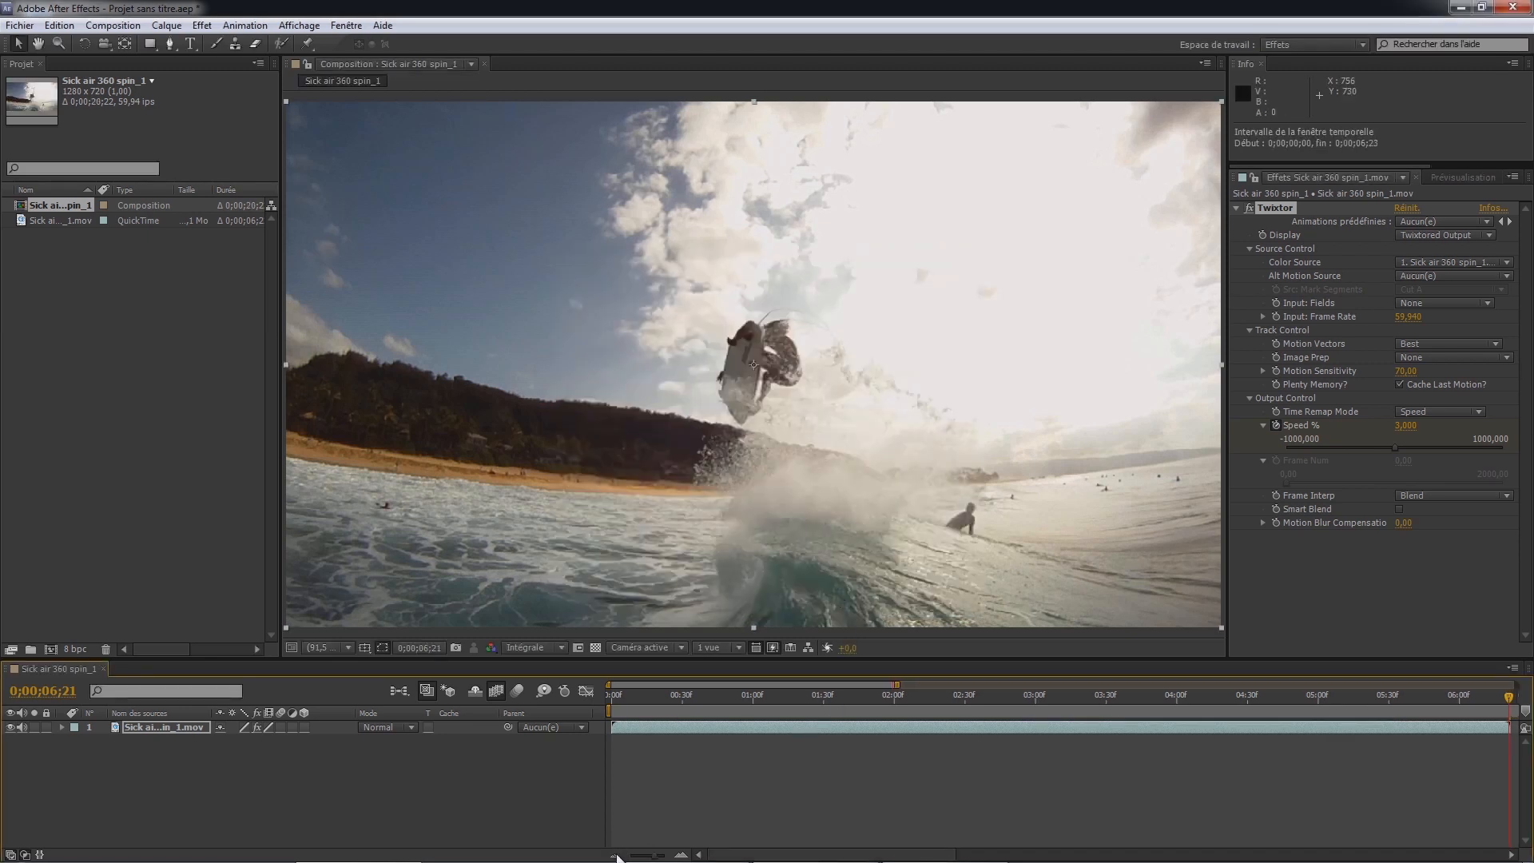
click(621, 856)
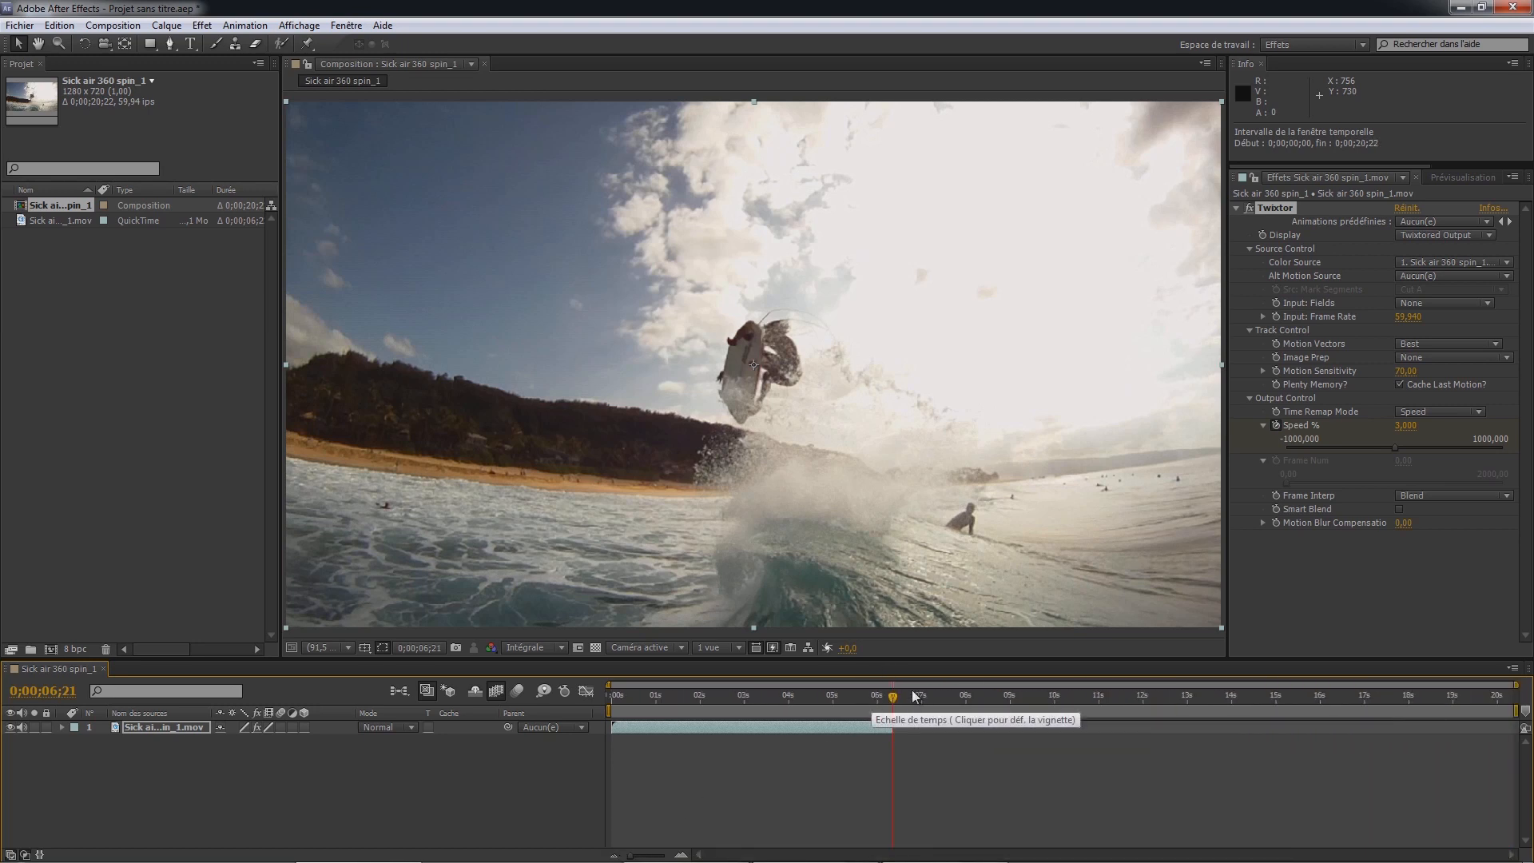
- Enable time remapping on the surf clip layer and extend its out point to 0;00;16;09
drag(892, 697, 894, 696)
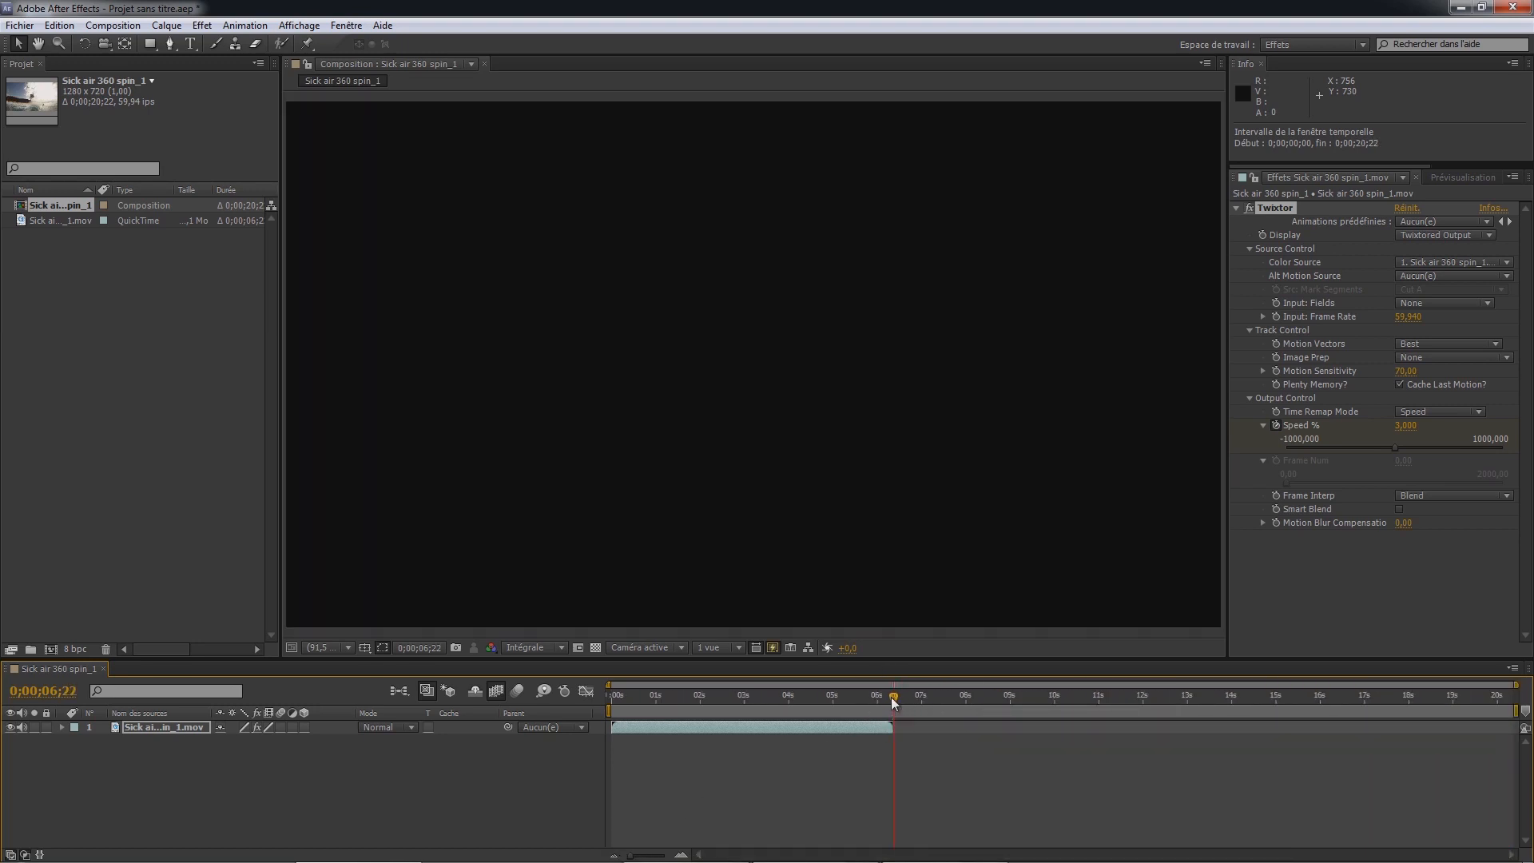
drag(891, 697, 890, 695)
right_click(817, 727)
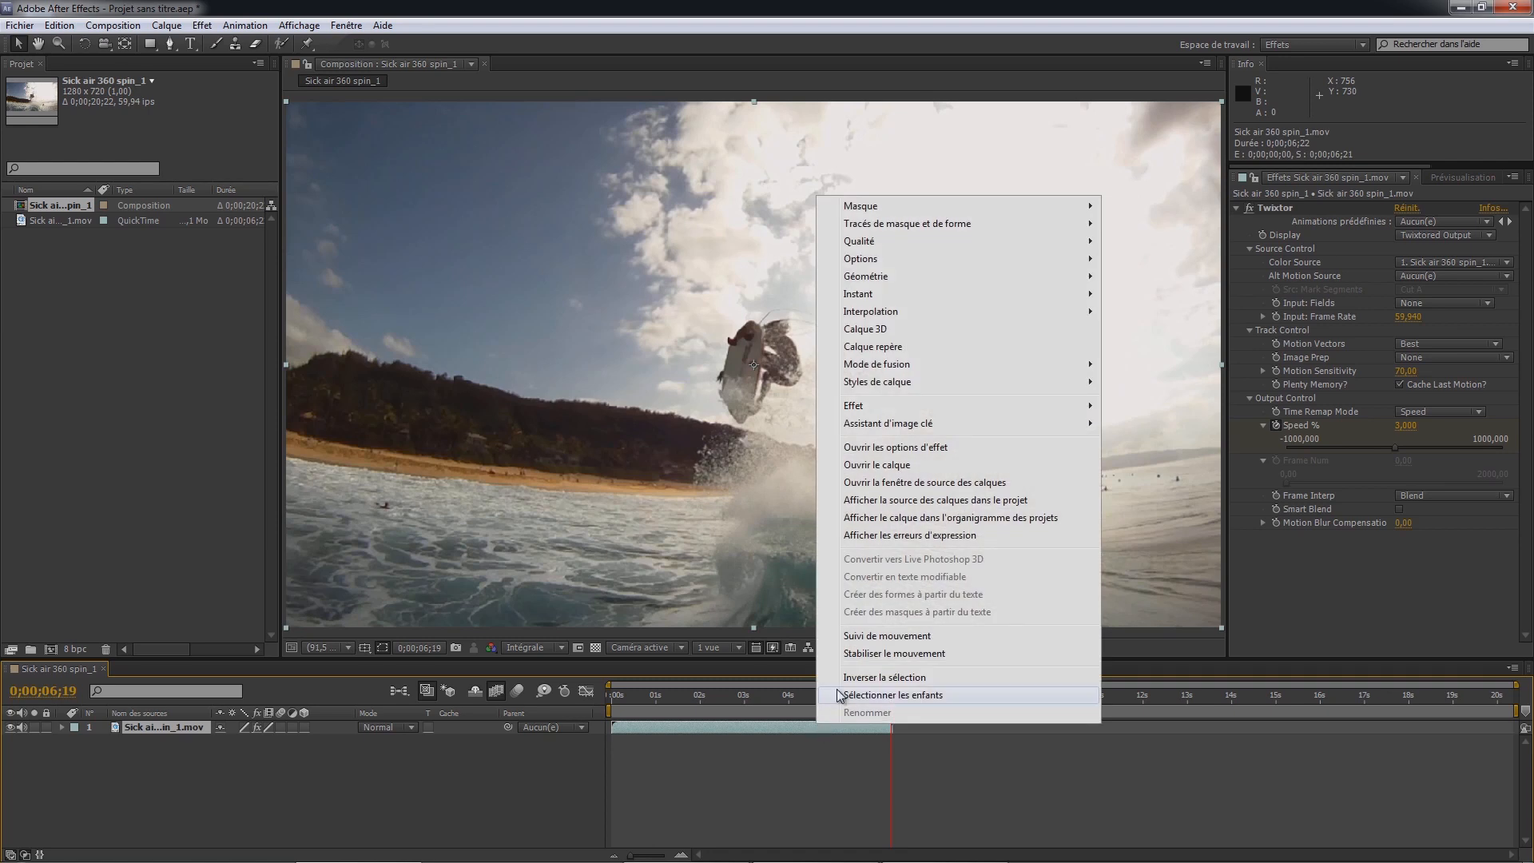
mouse_move(885, 292)
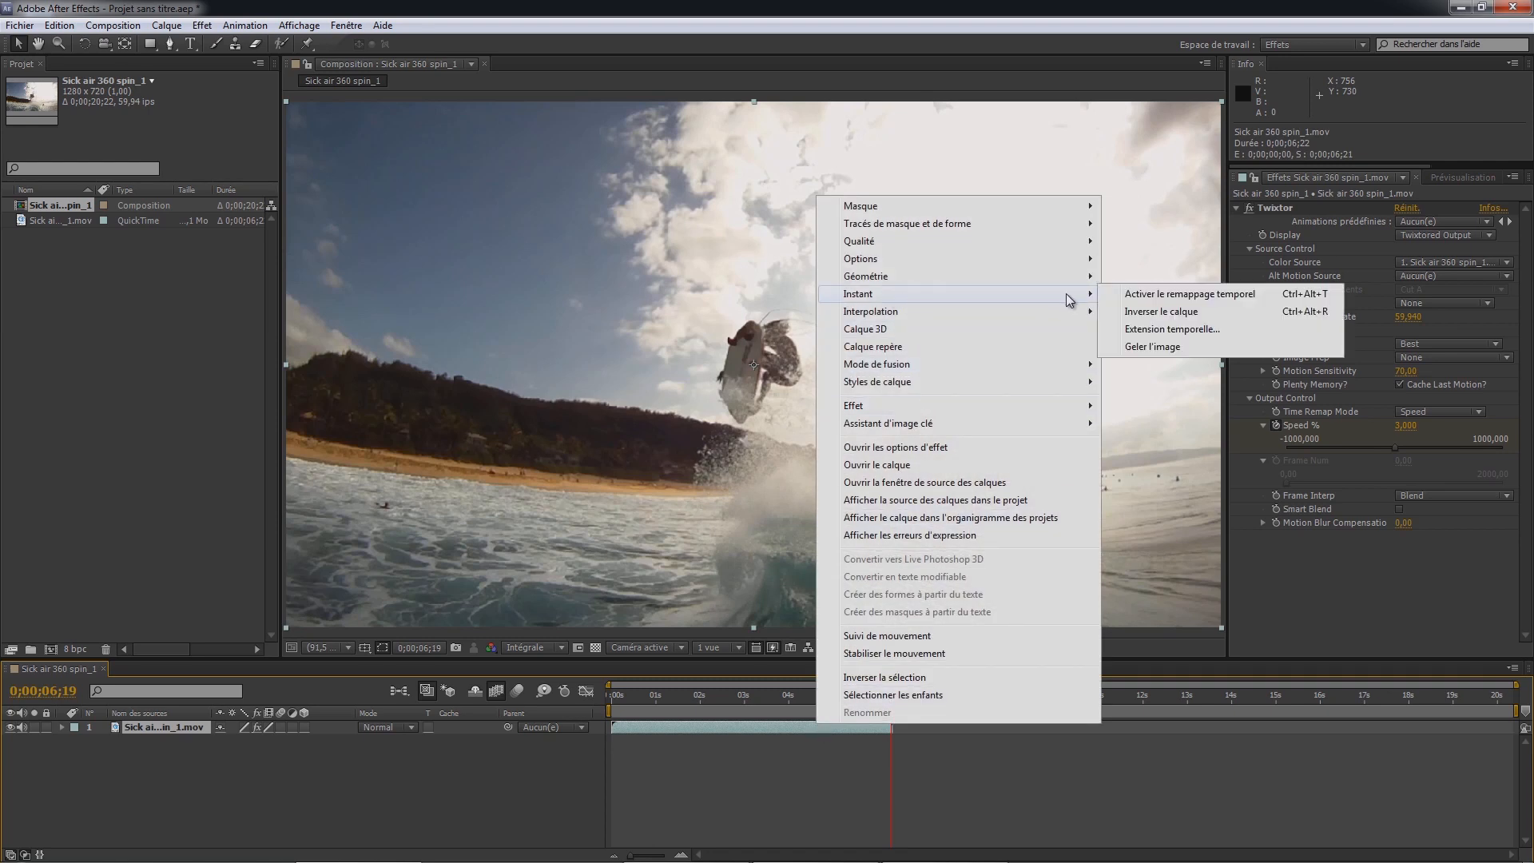
click(1192, 294)
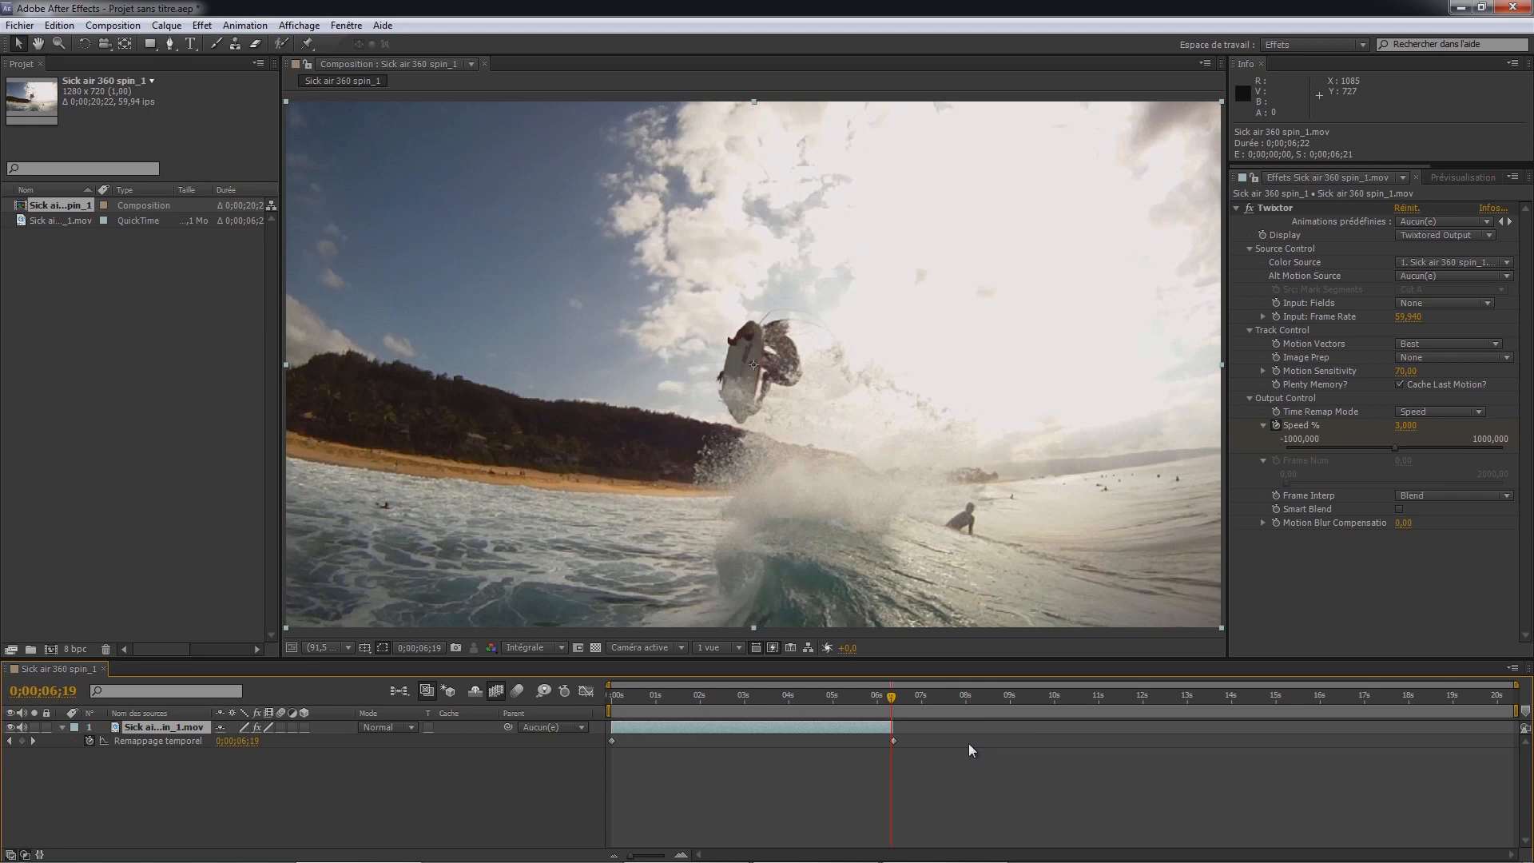
drag(893, 727, 1326, 729)
- Add a Twixtor Speed % keyframe at 0;00;12;41, keeping the speed at 3
drag(891, 695, 1174, 695)
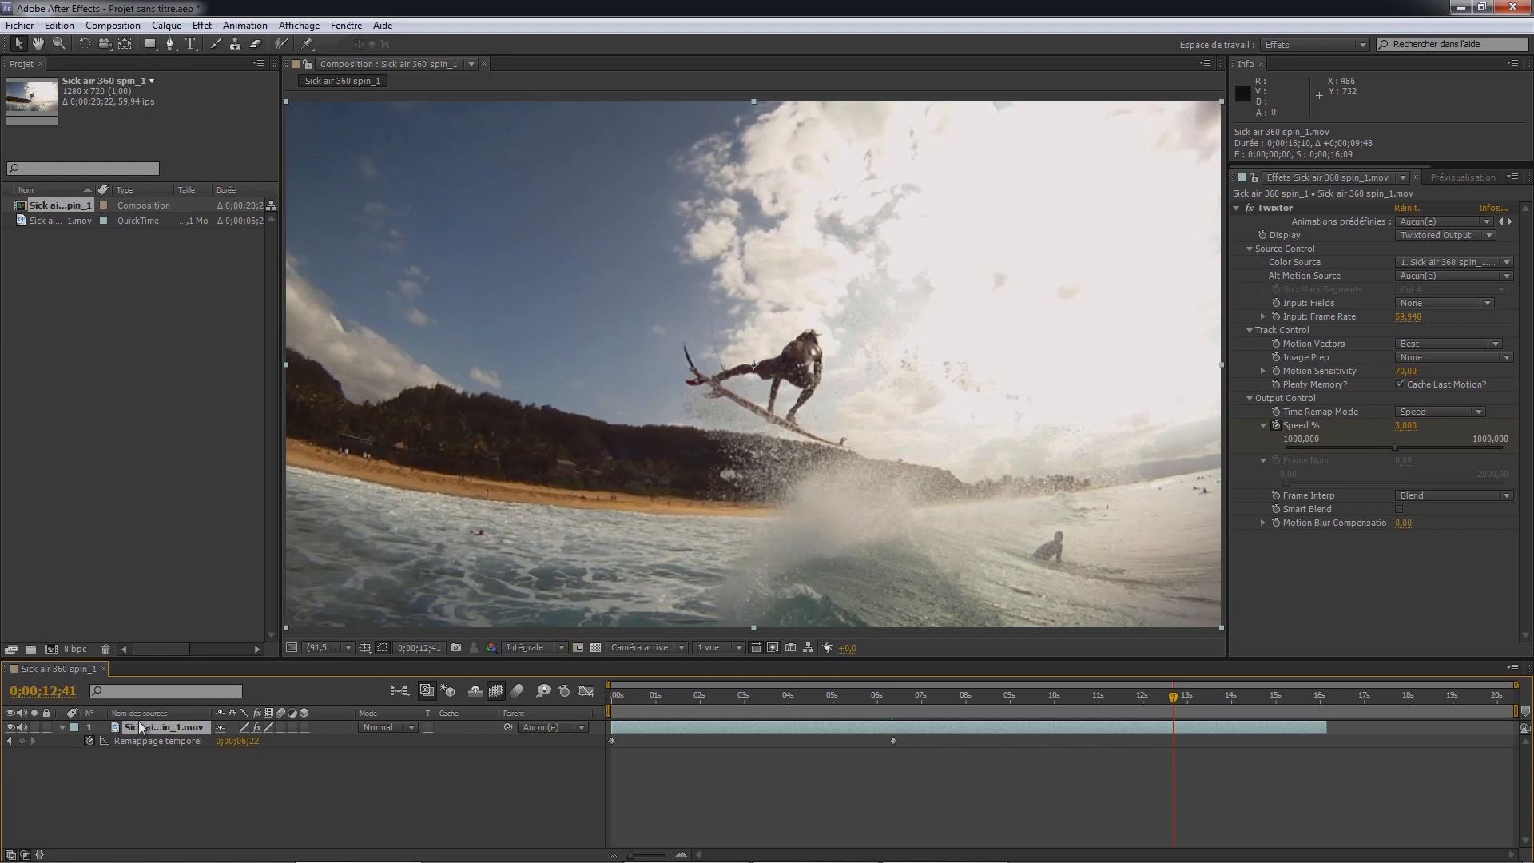
click(63, 727)
click(61, 726)
click(75, 754)
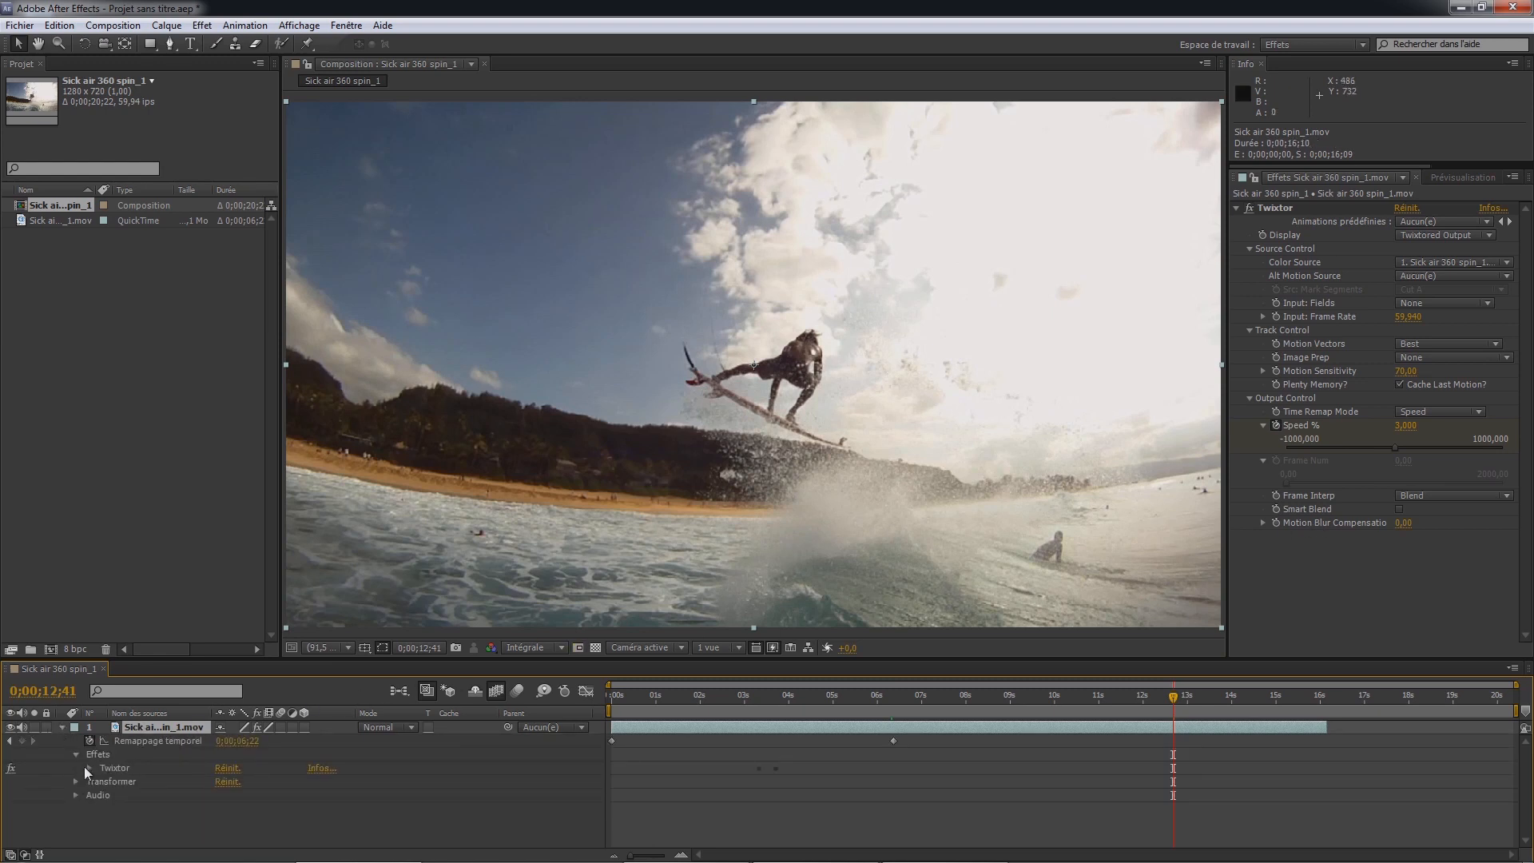
click(89, 768)
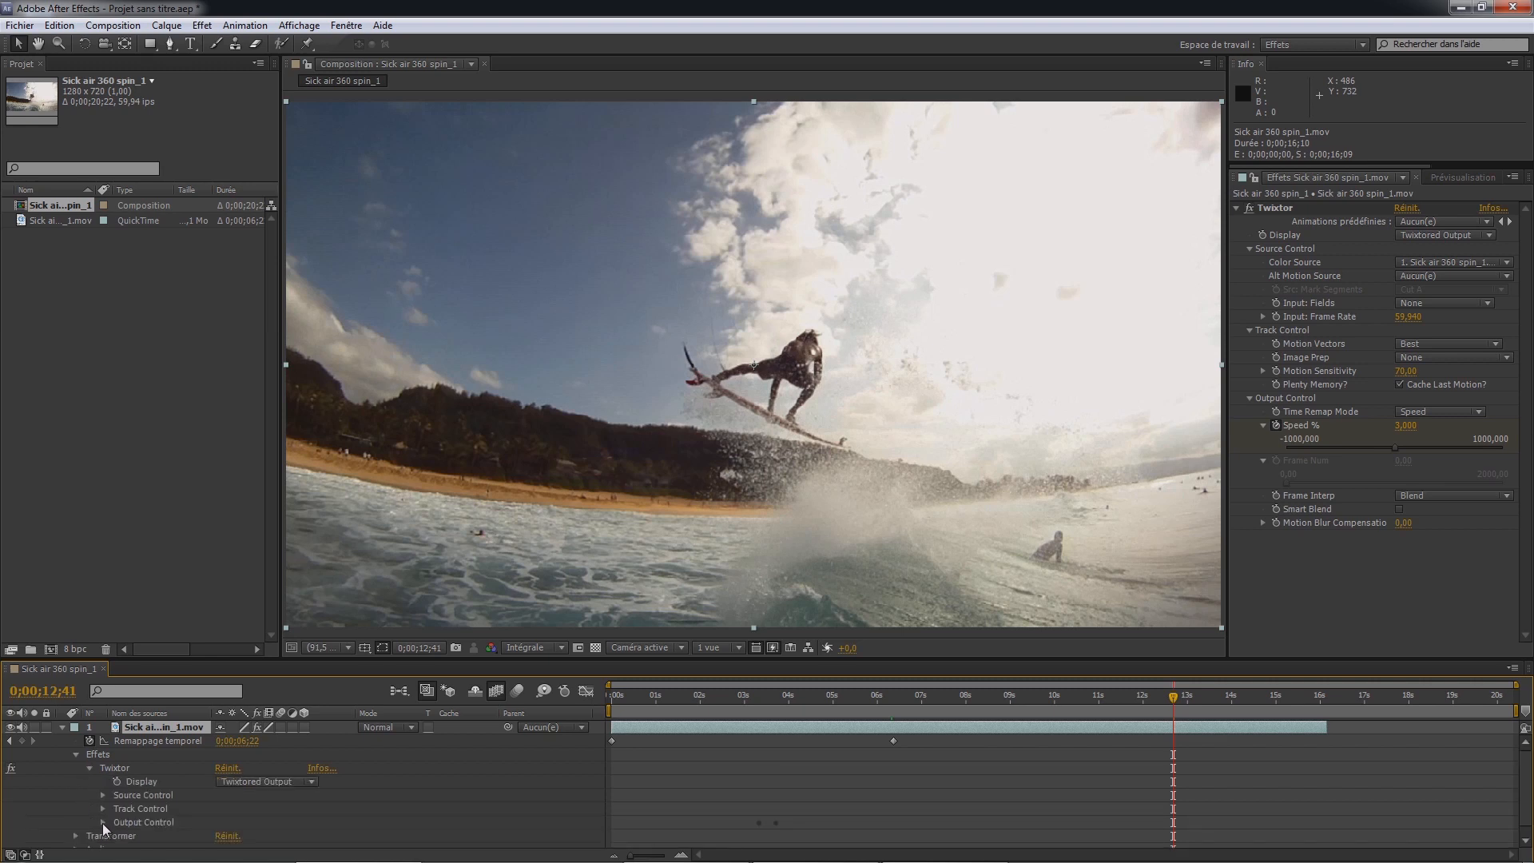
click(103, 823)
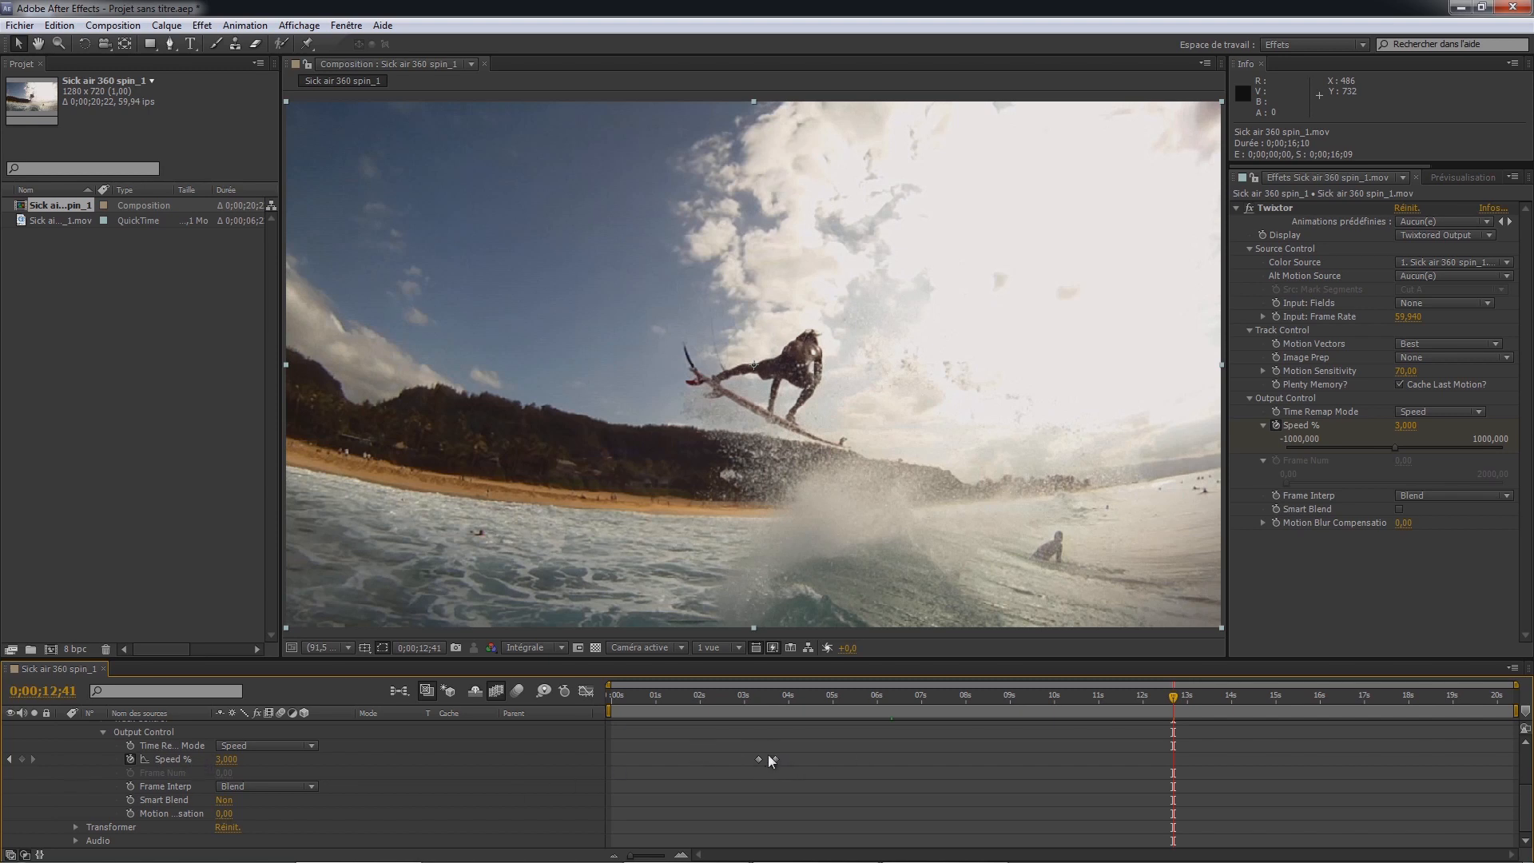
click(22, 759)
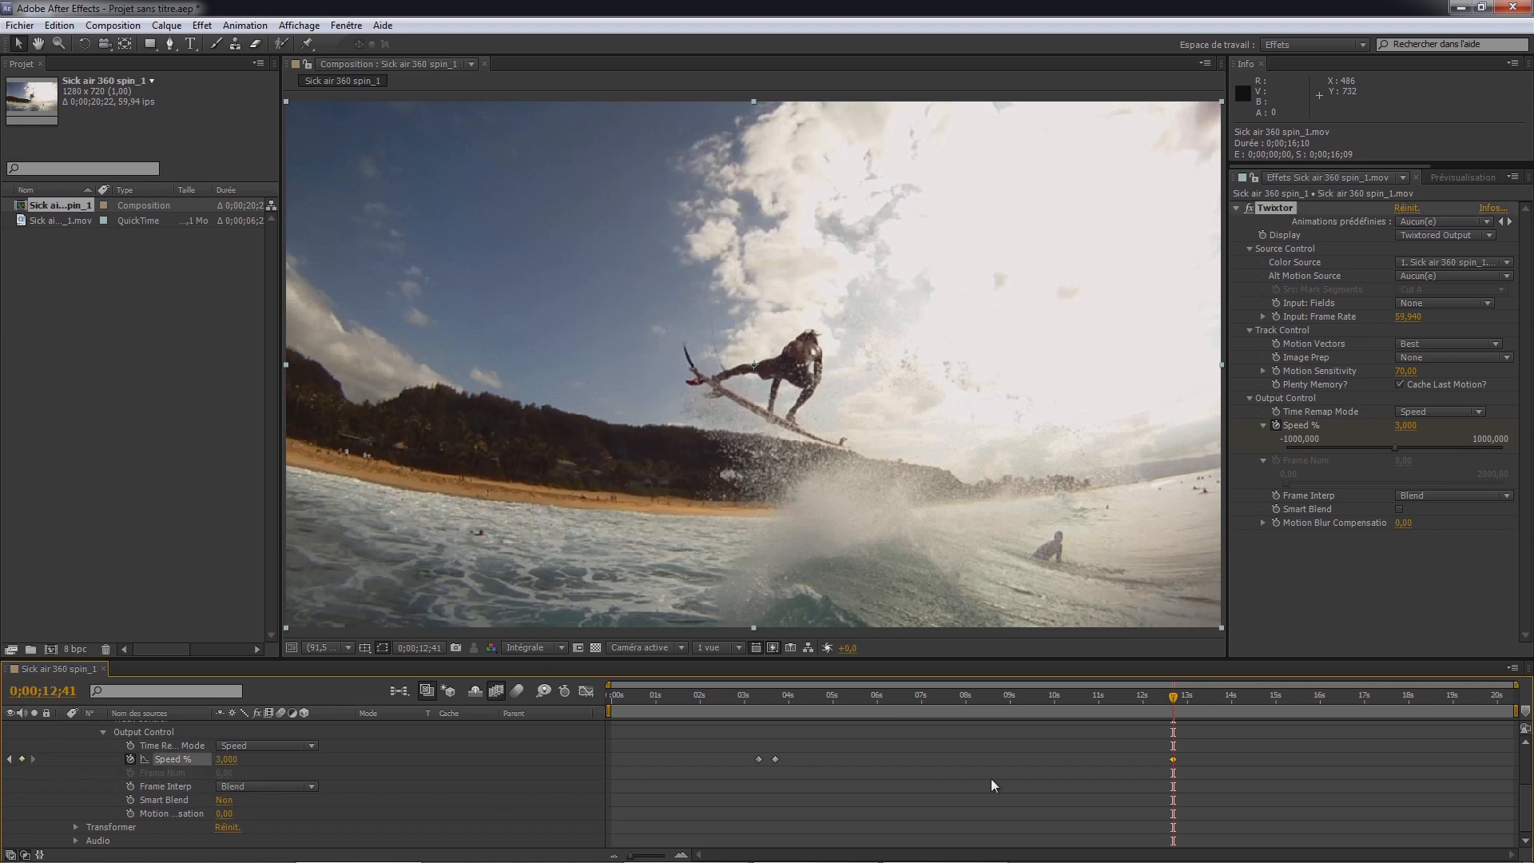
click(1171, 758)
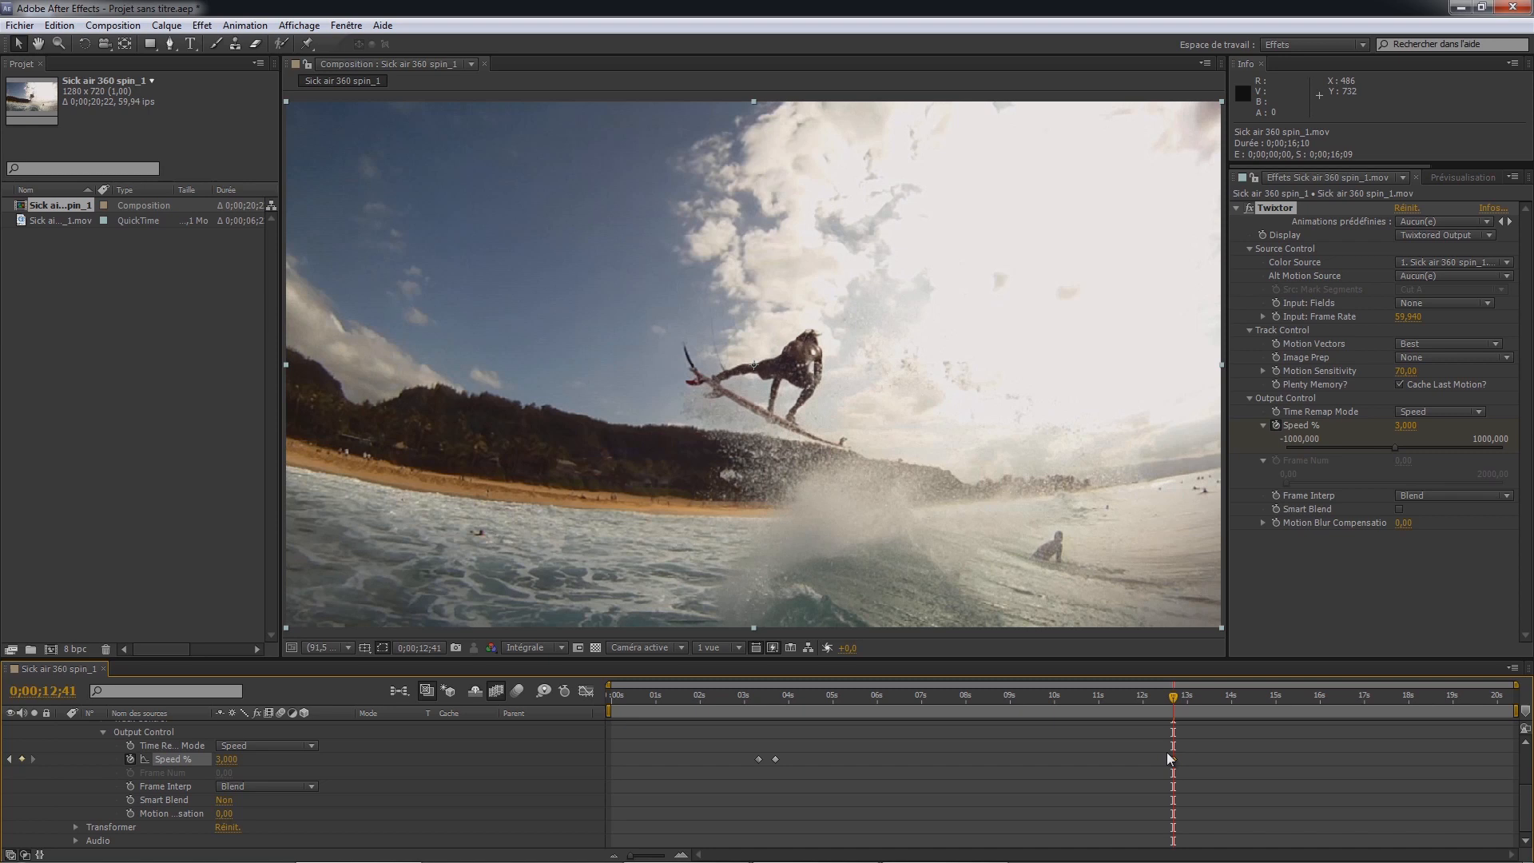
- Set Twixtor's Speed % to 100 at 0;00;13;11 to return the clip to normal speed
click(1174, 701)
drag(1175, 701, 1195, 701)
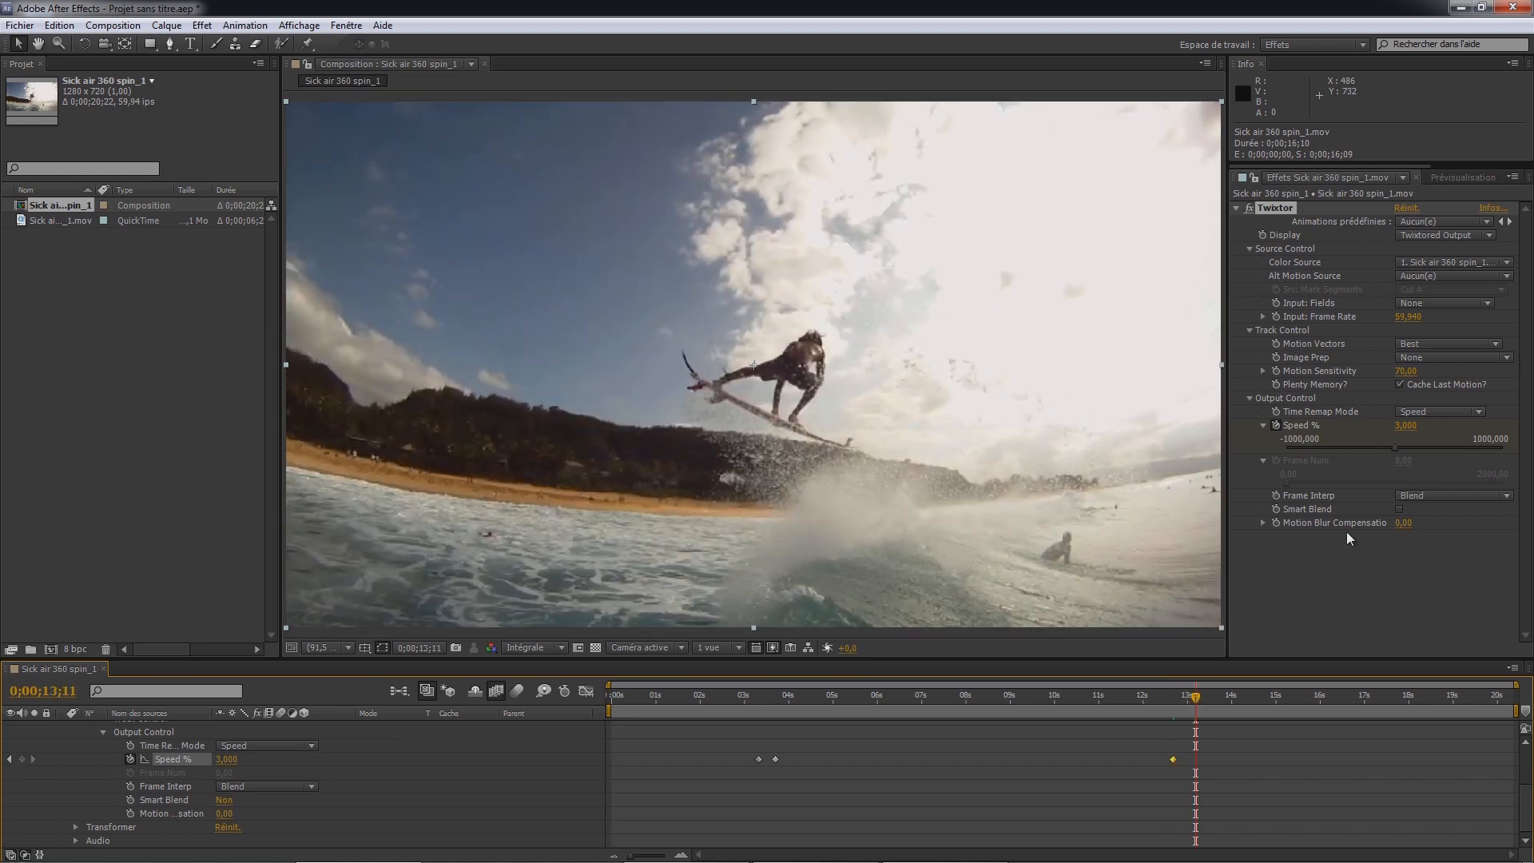
click(1404, 425)
text(100)
key(Return)
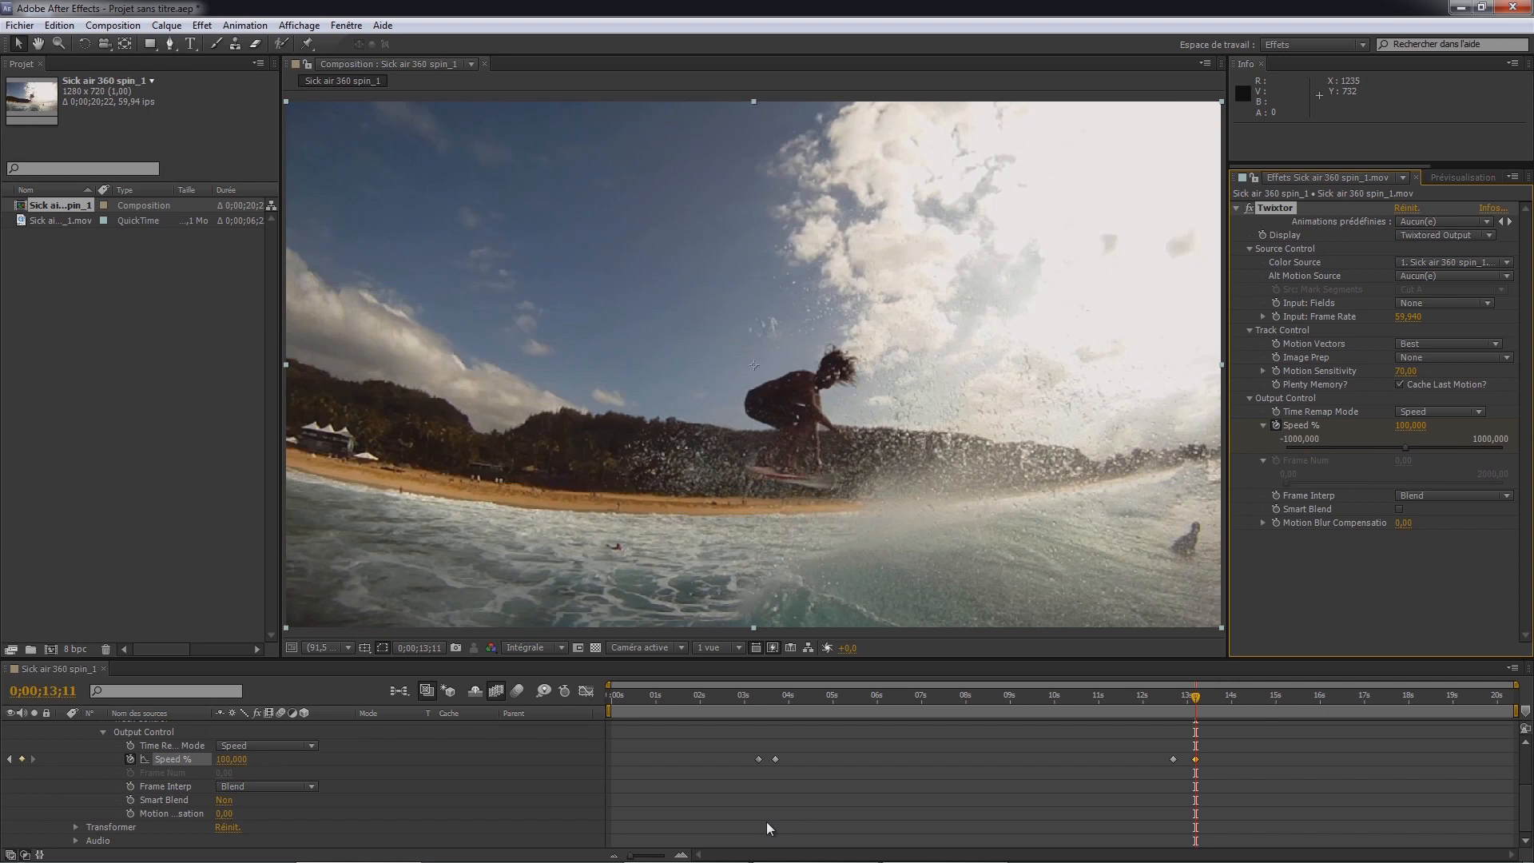
scroll(531, 762, up, 3)
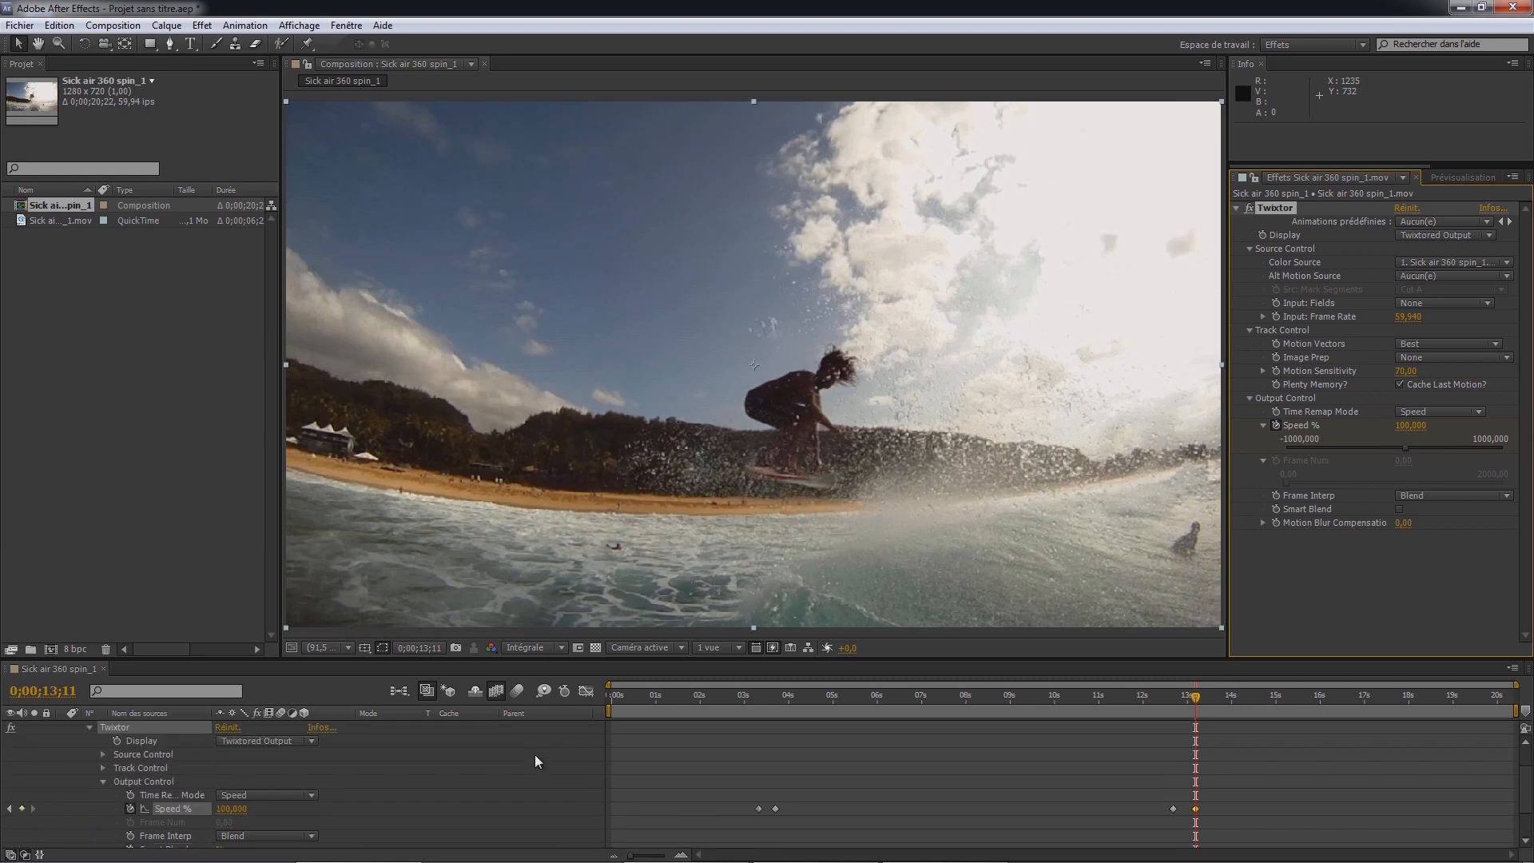
- Trim the end of the clip layer to 0;00;15;32, where the picture has run out, and collapse the layer's properties
drag(1196, 693, 1262, 696)
drag(1273, 698, 1298, 697)
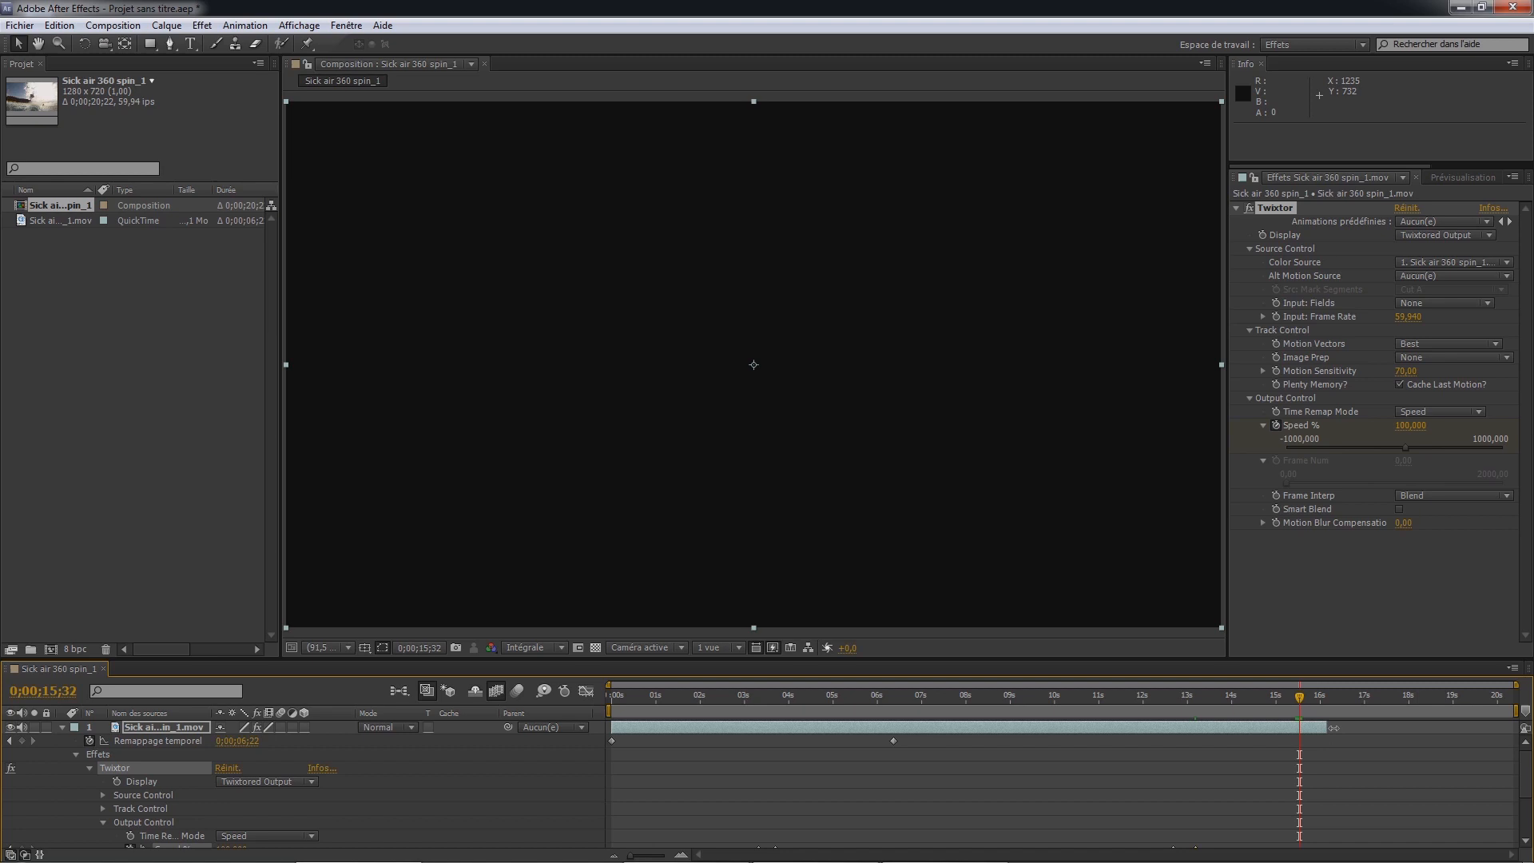
drag(1325, 726, 1301, 720)
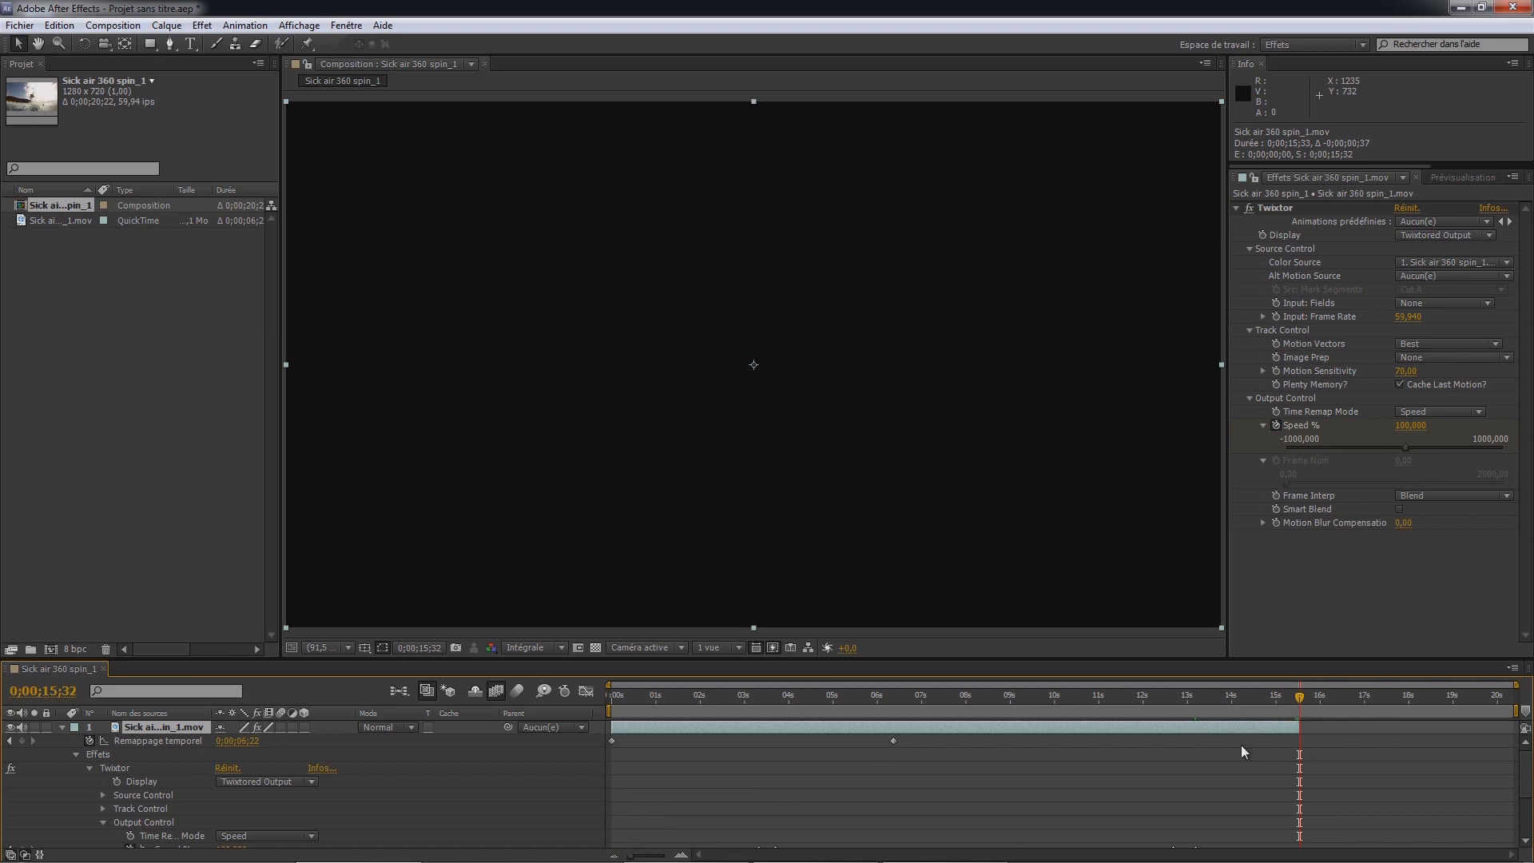
click(62, 727)
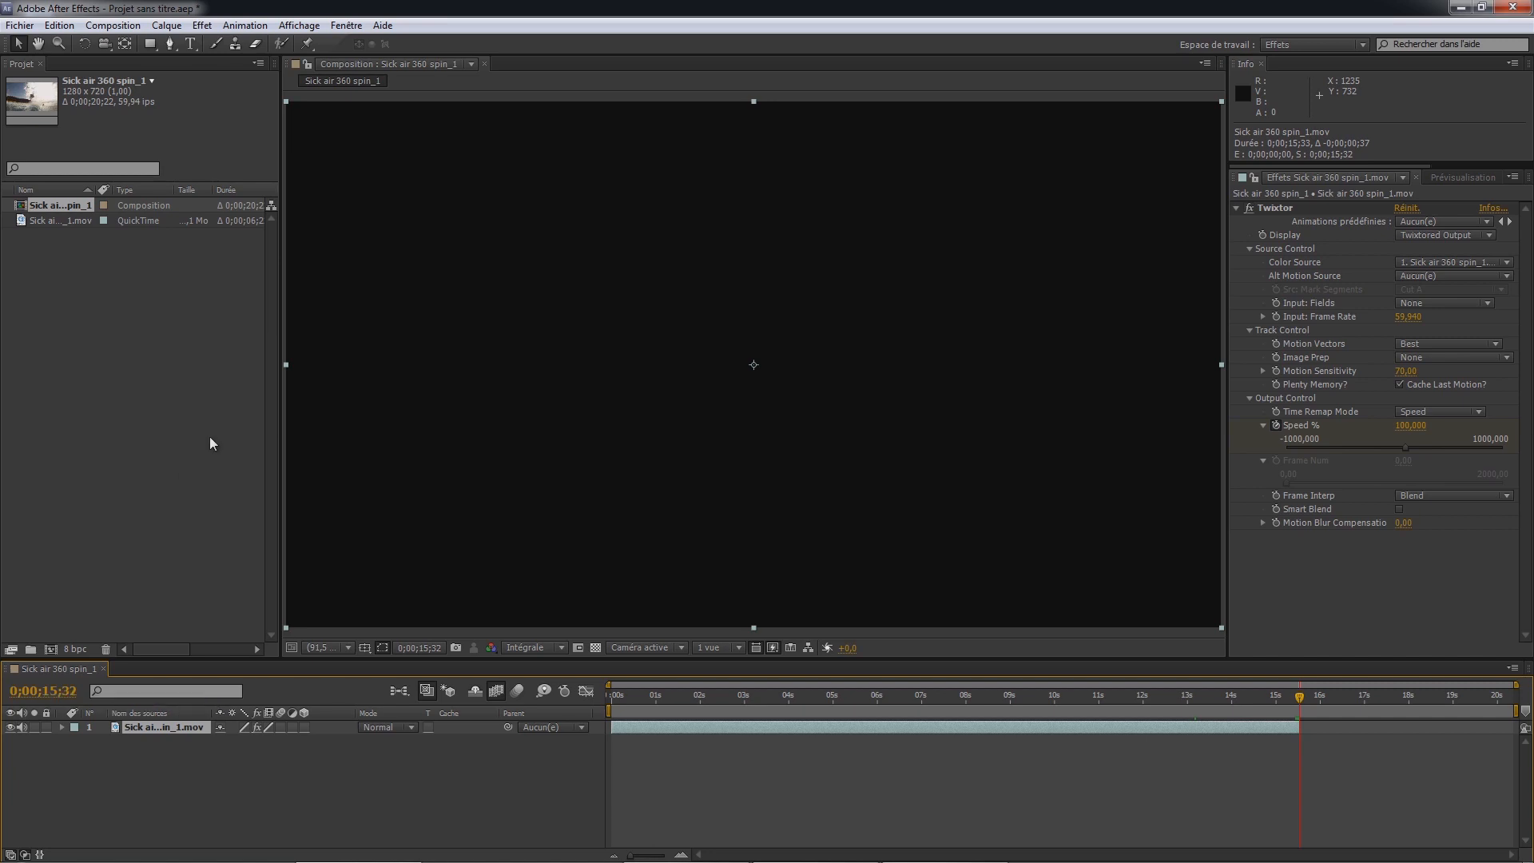
- Set the composition's duration to 0;00;15;32 to match the trimmed layer
click(112, 25)
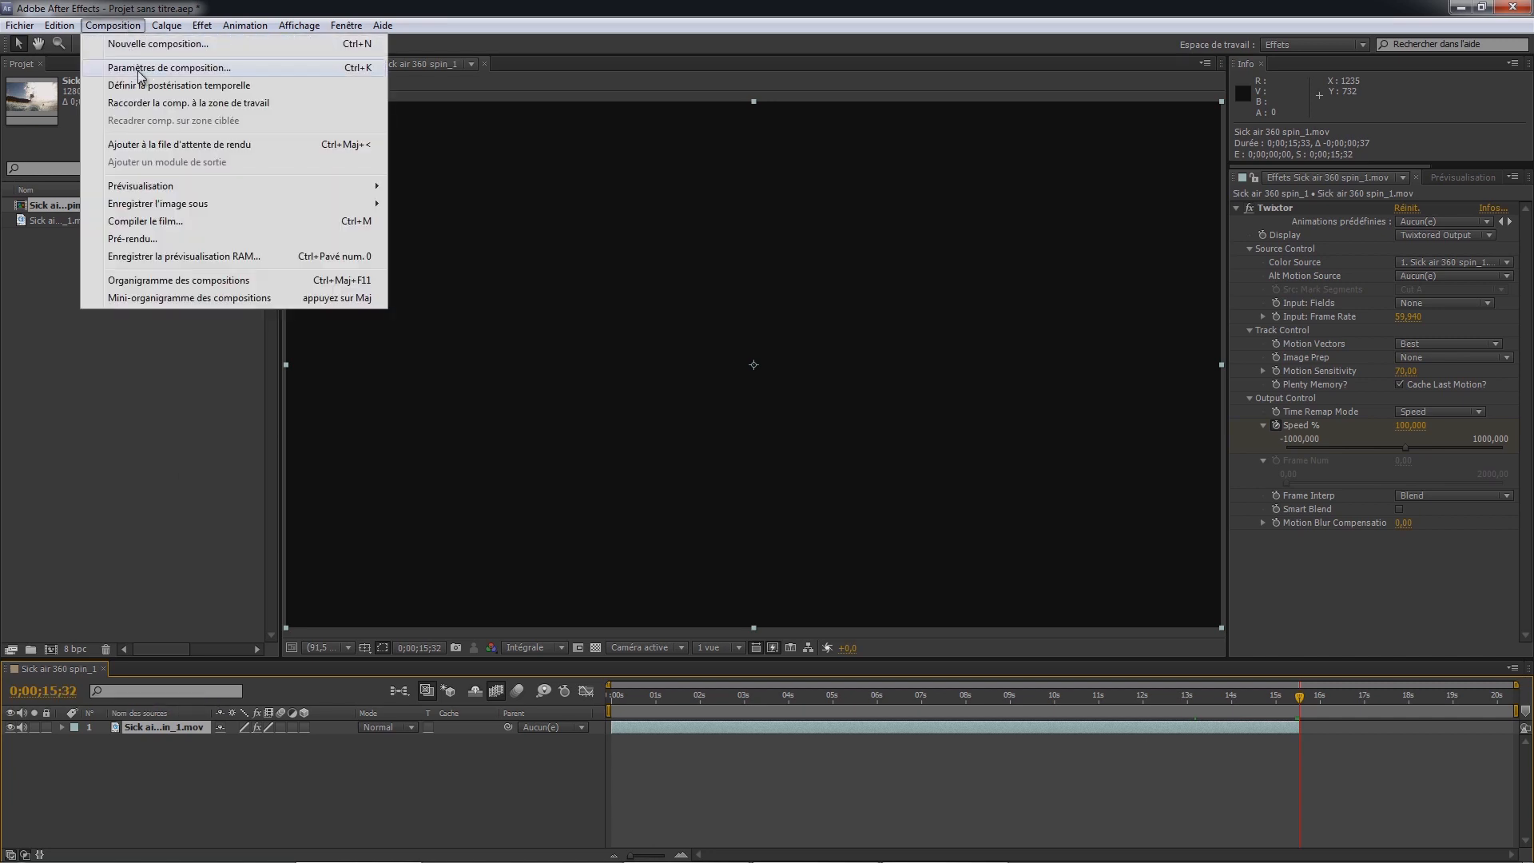
click(135, 65)
click(708, 522)
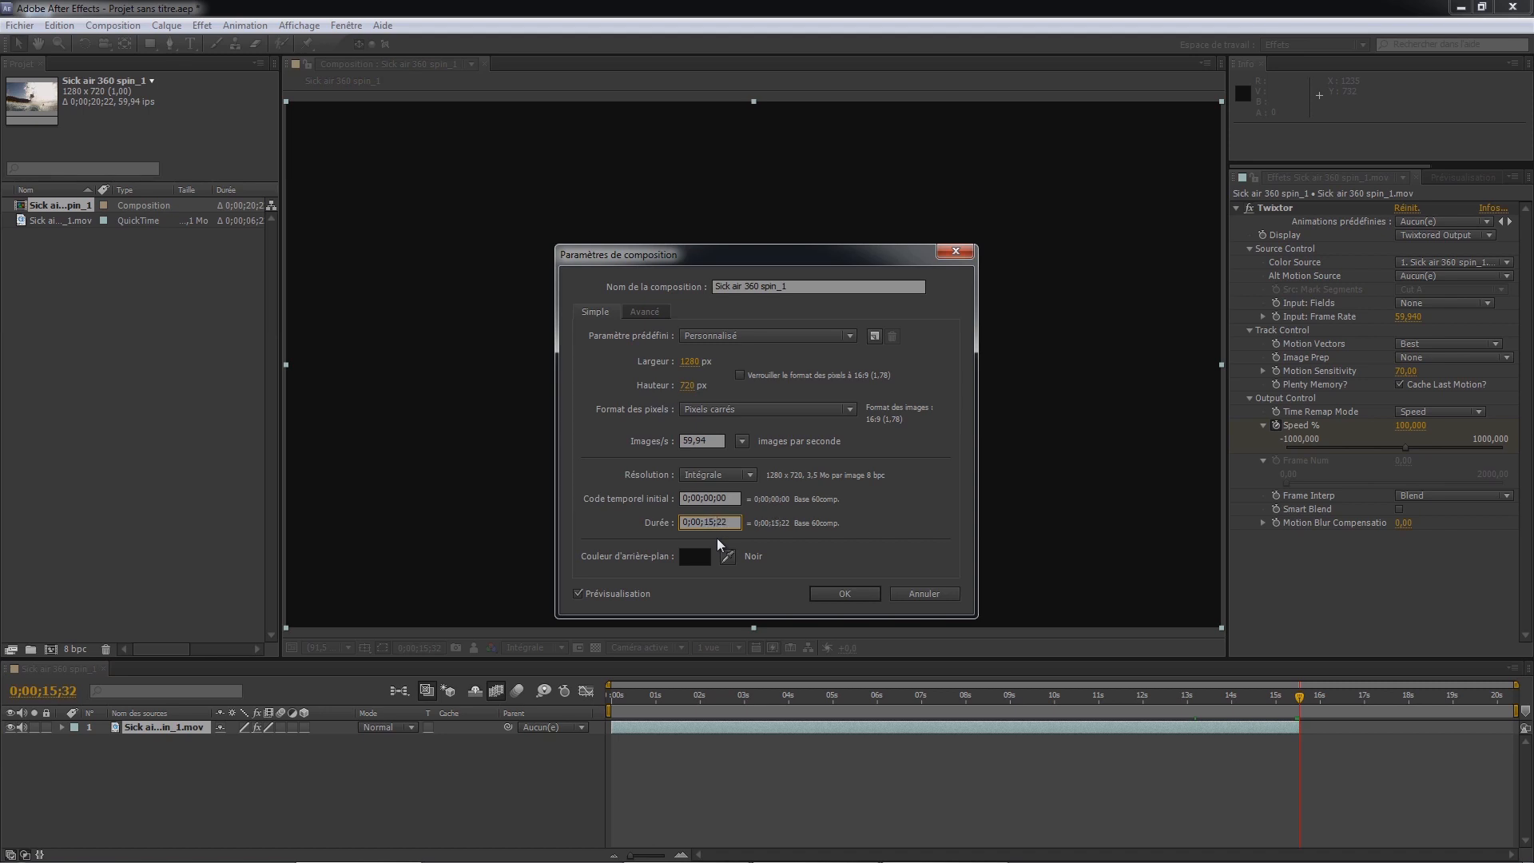
text(0;00;15;32)
key(Return)
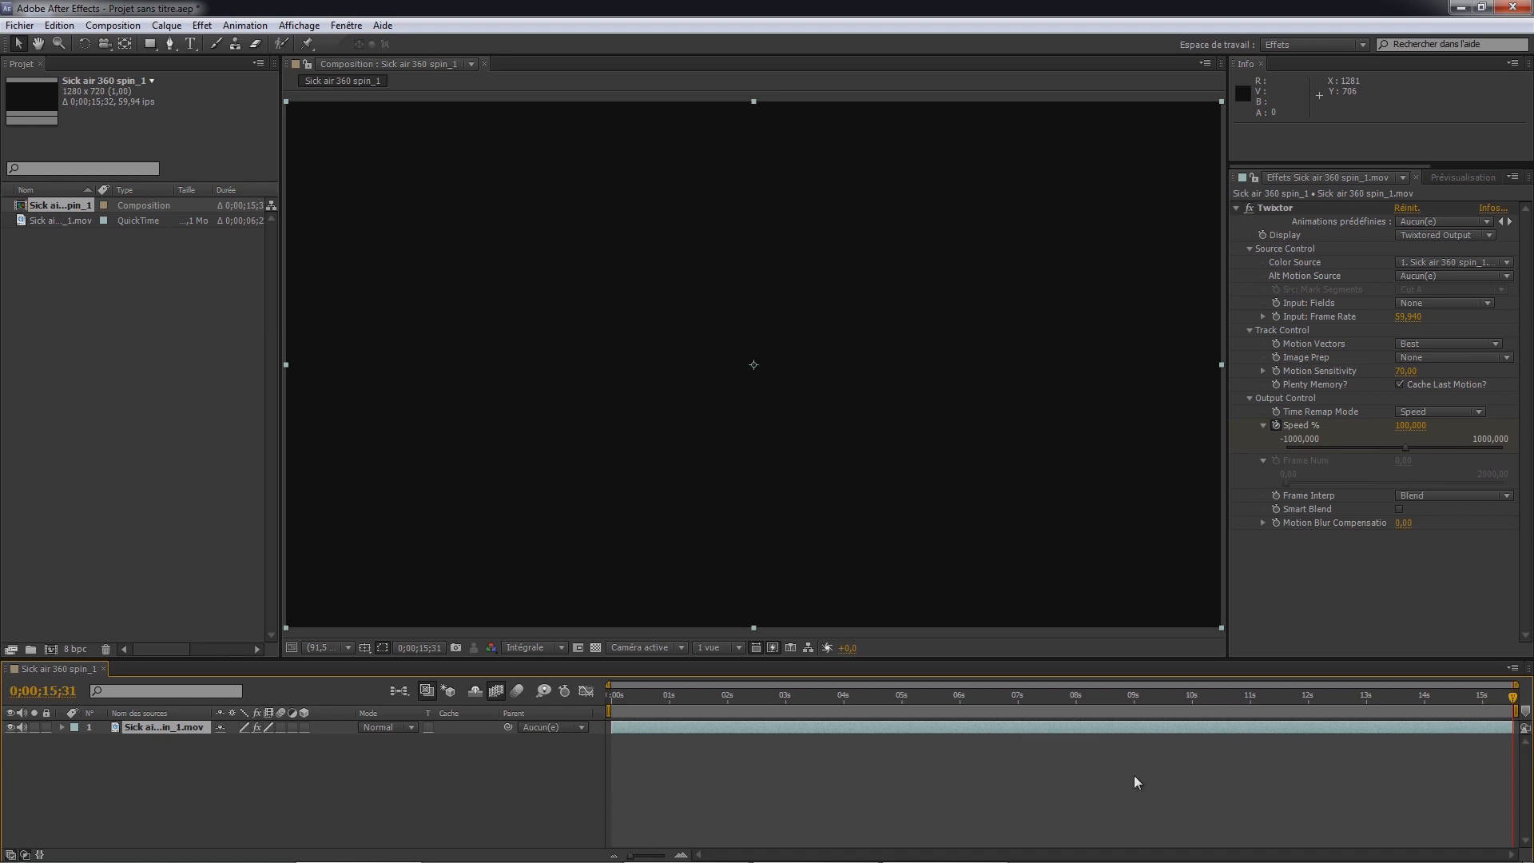
- Play a RAM preview of the whole composition, check the slow-motion entry by scrubbing, and return to 0;00;00;00
key(KP_0)
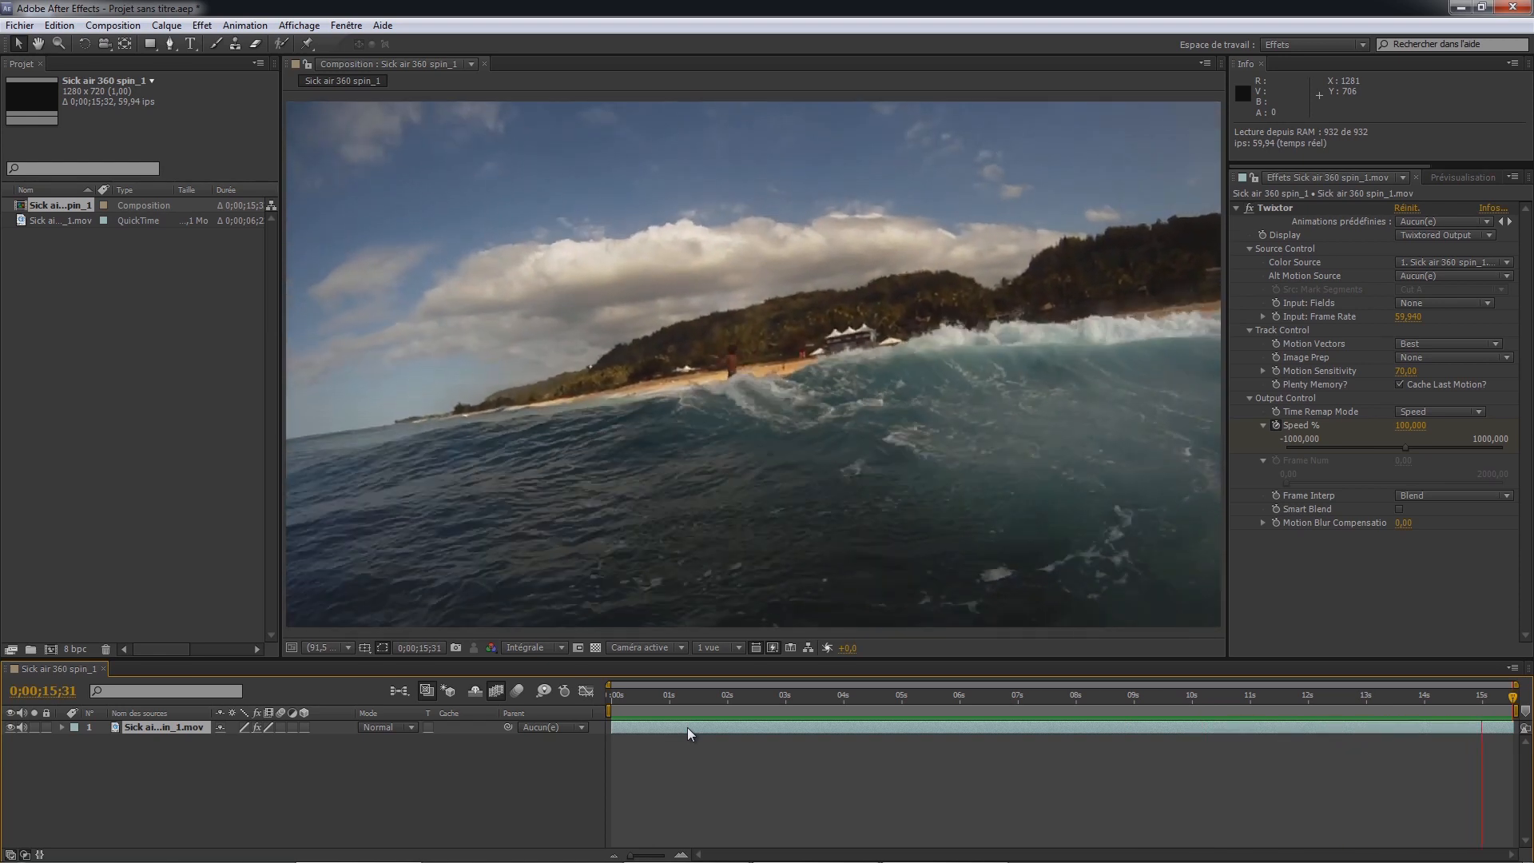
key(space)
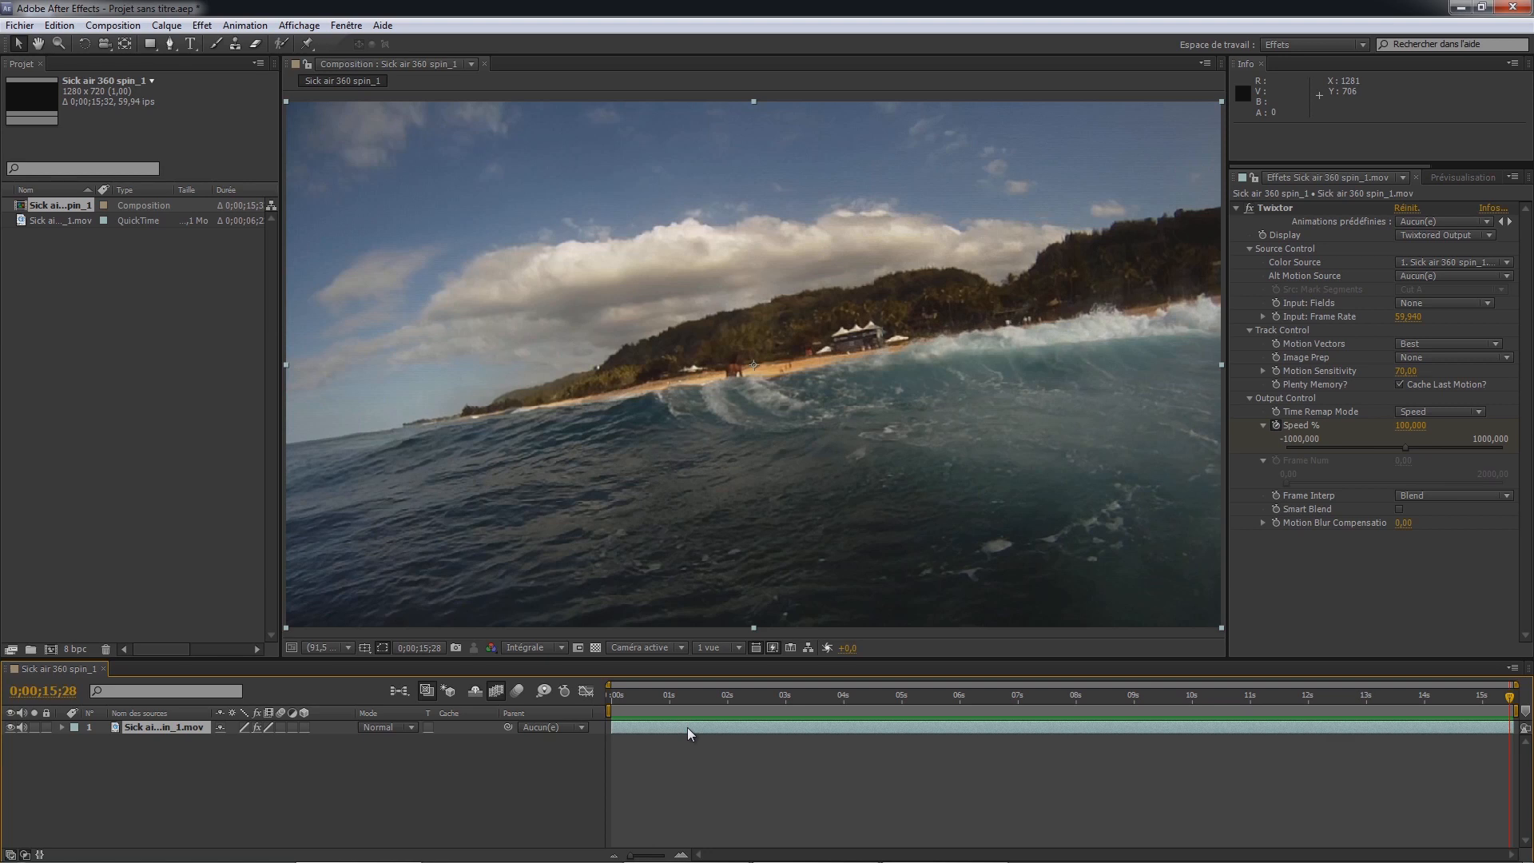
drag(1006, 699, 819, 716)
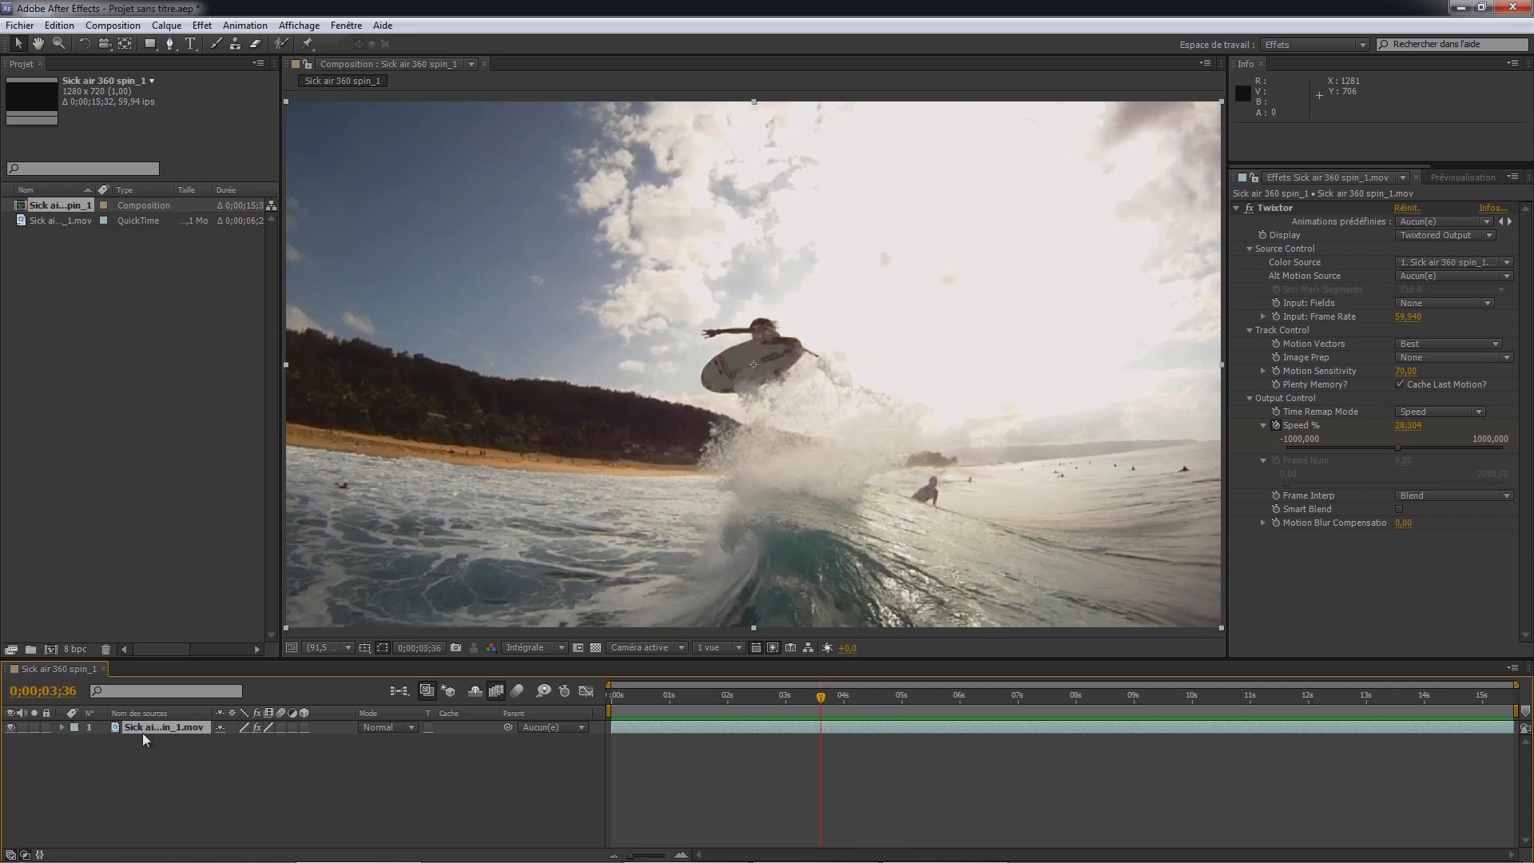
drag(819, 697, 874, 700)
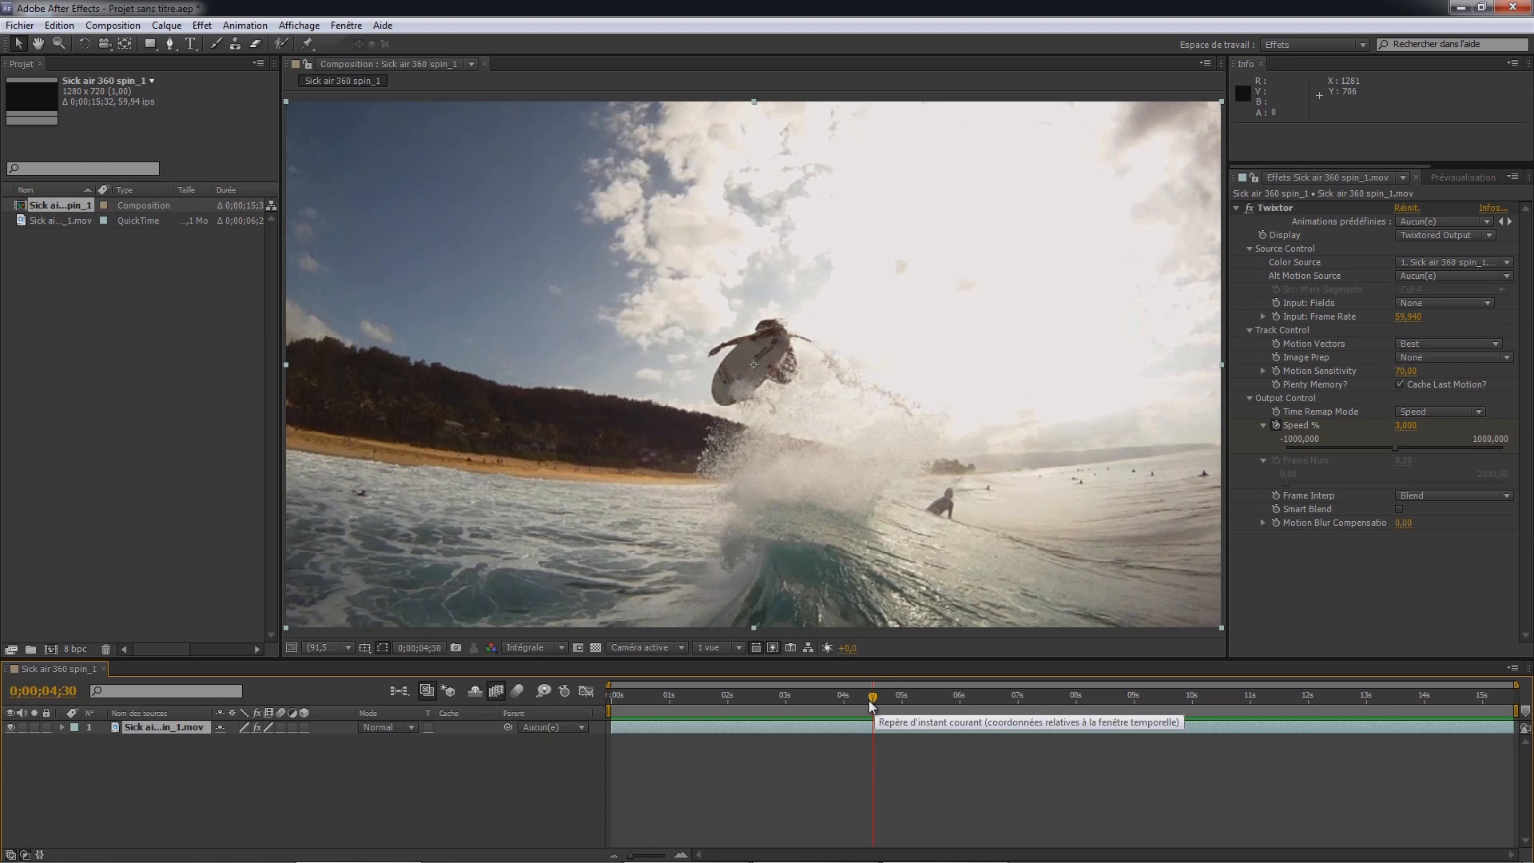
drag(869, 699, 582, 692)
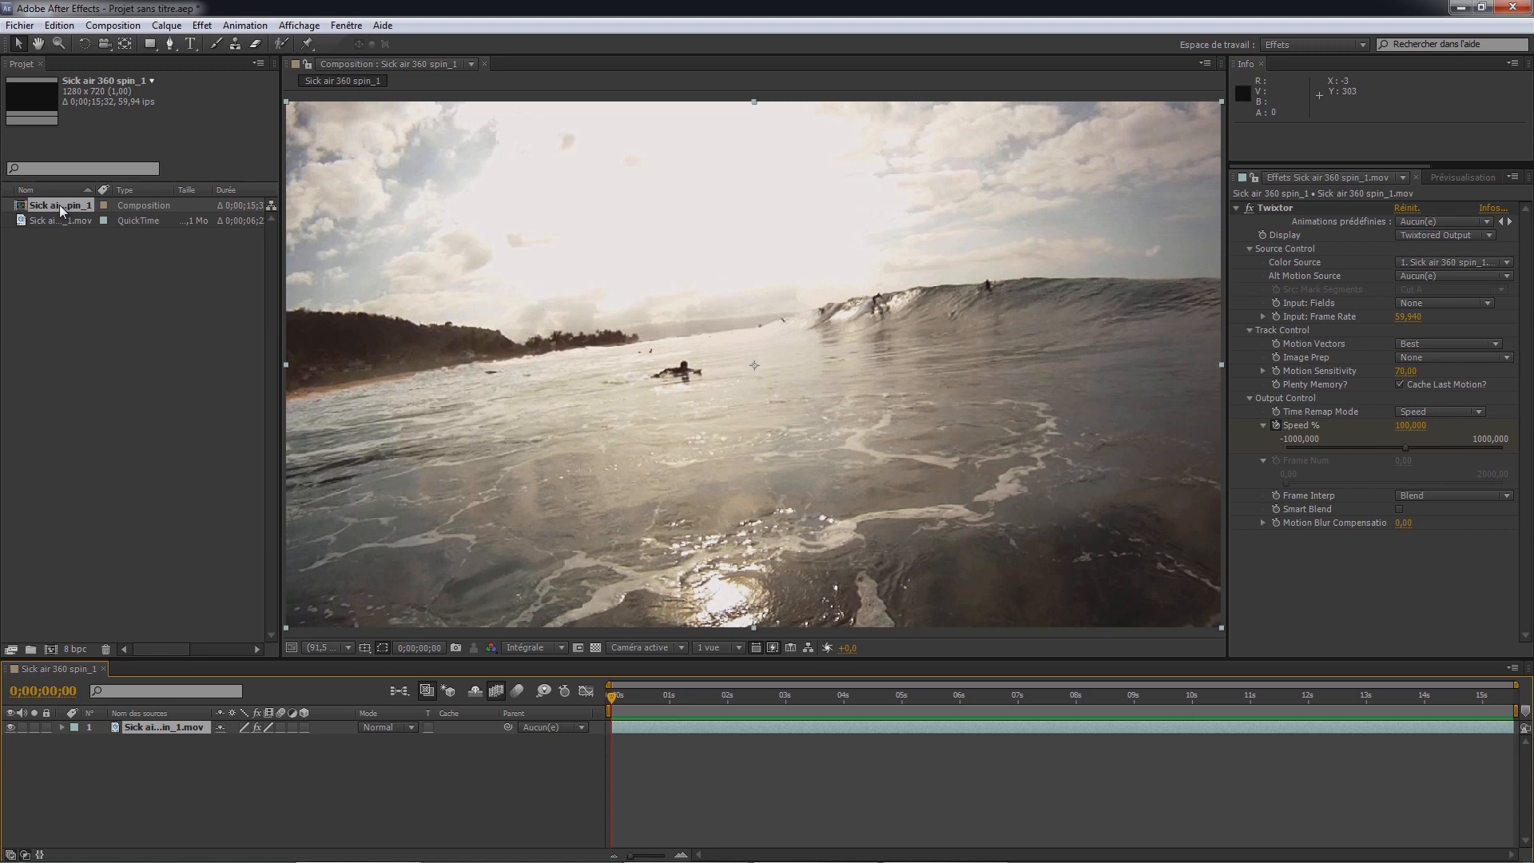
- Show only the keyframed properties of the surf clip layer in the timeline
mouse_move(60, 205)
mouse_down()
mouse_move(55, 252)
mouse_move(111, 239)
mouse_move(65, 203)
mouse_up()
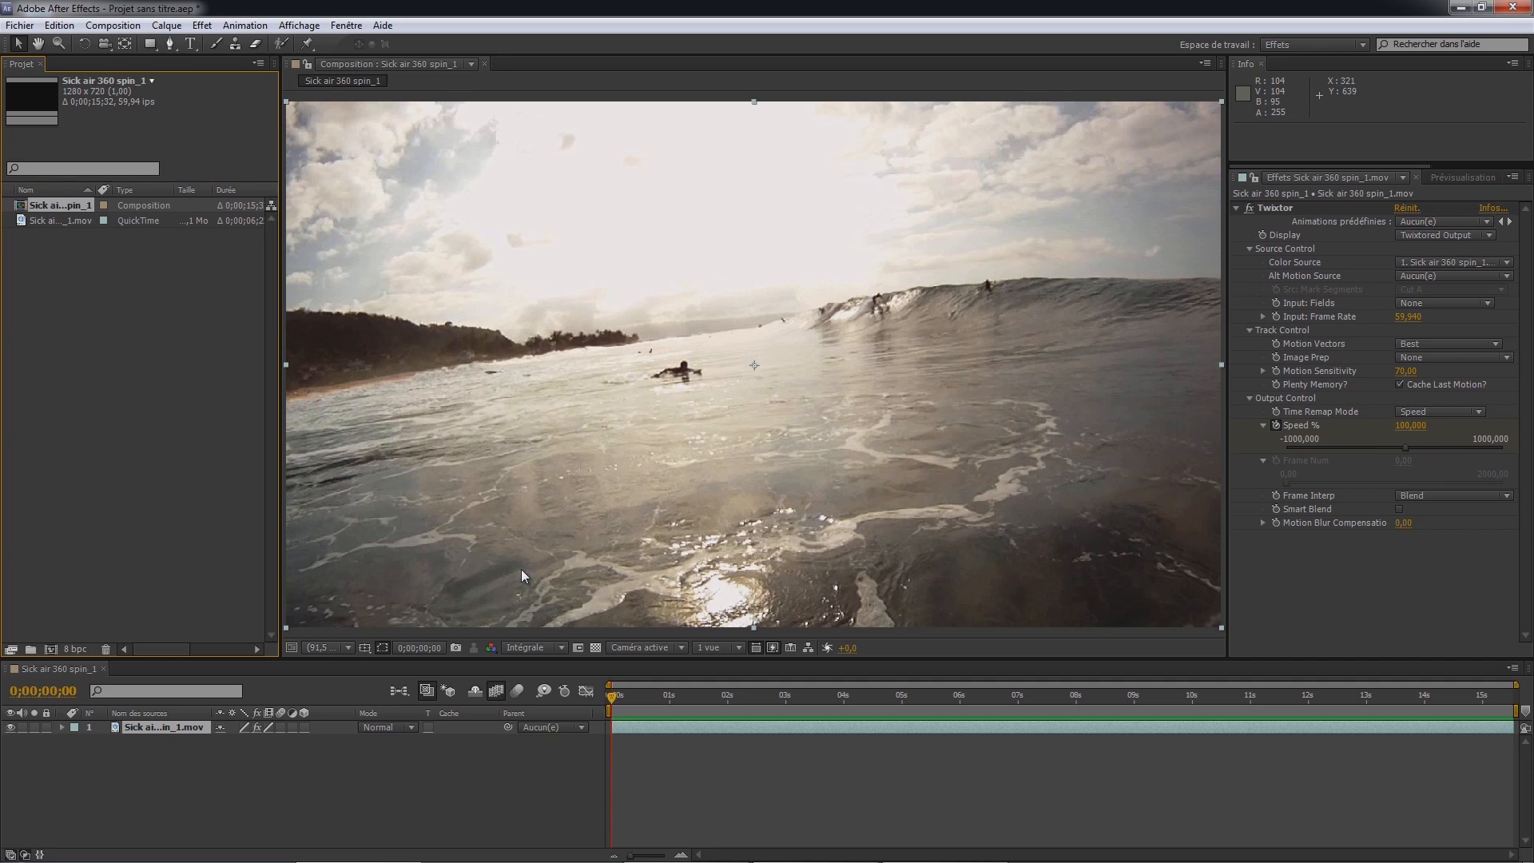
click(165, 726)
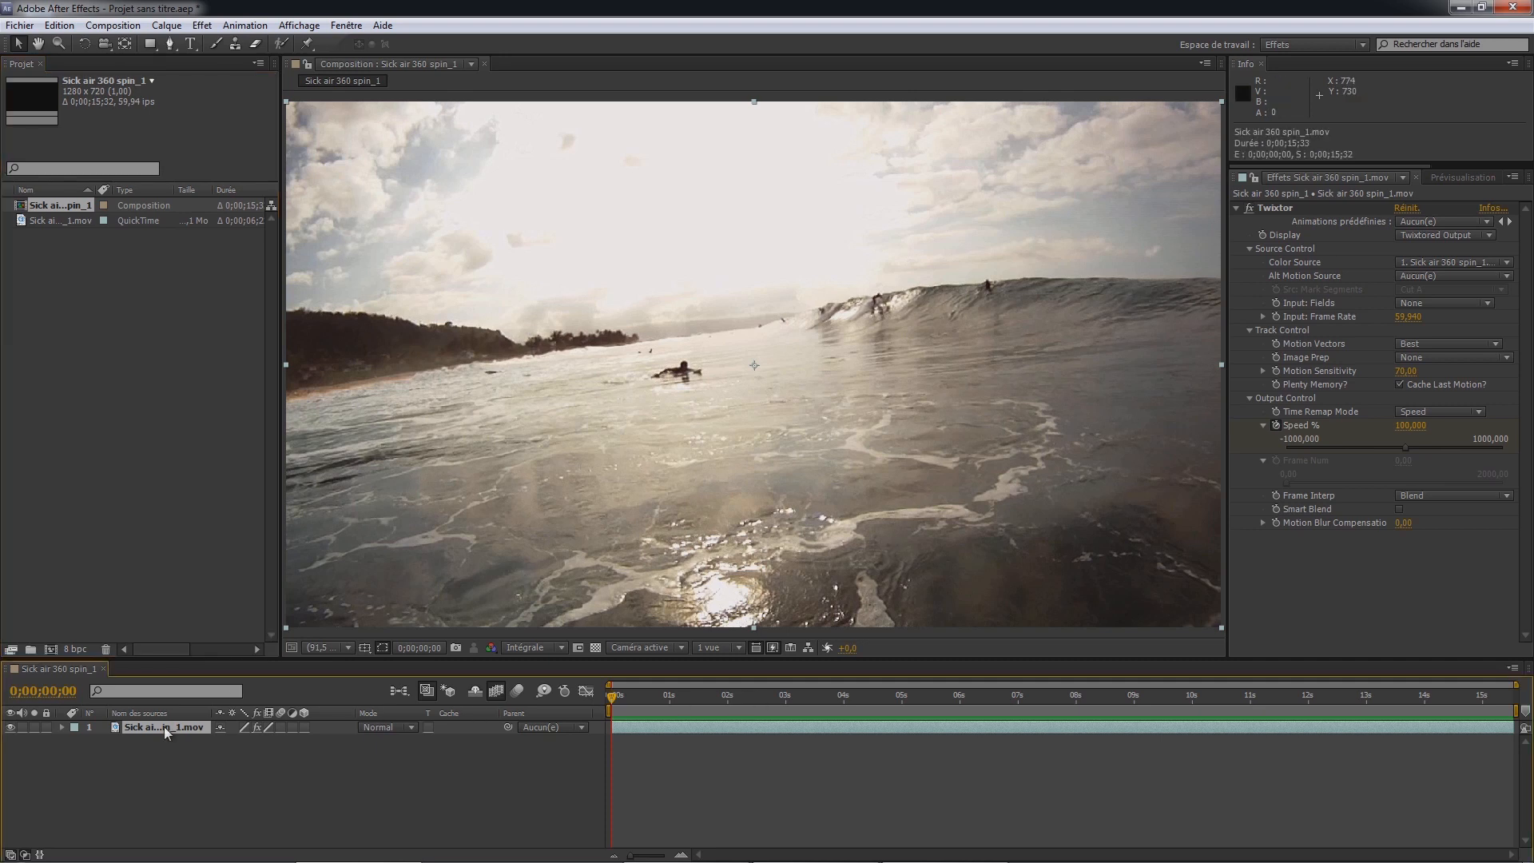
key(u)
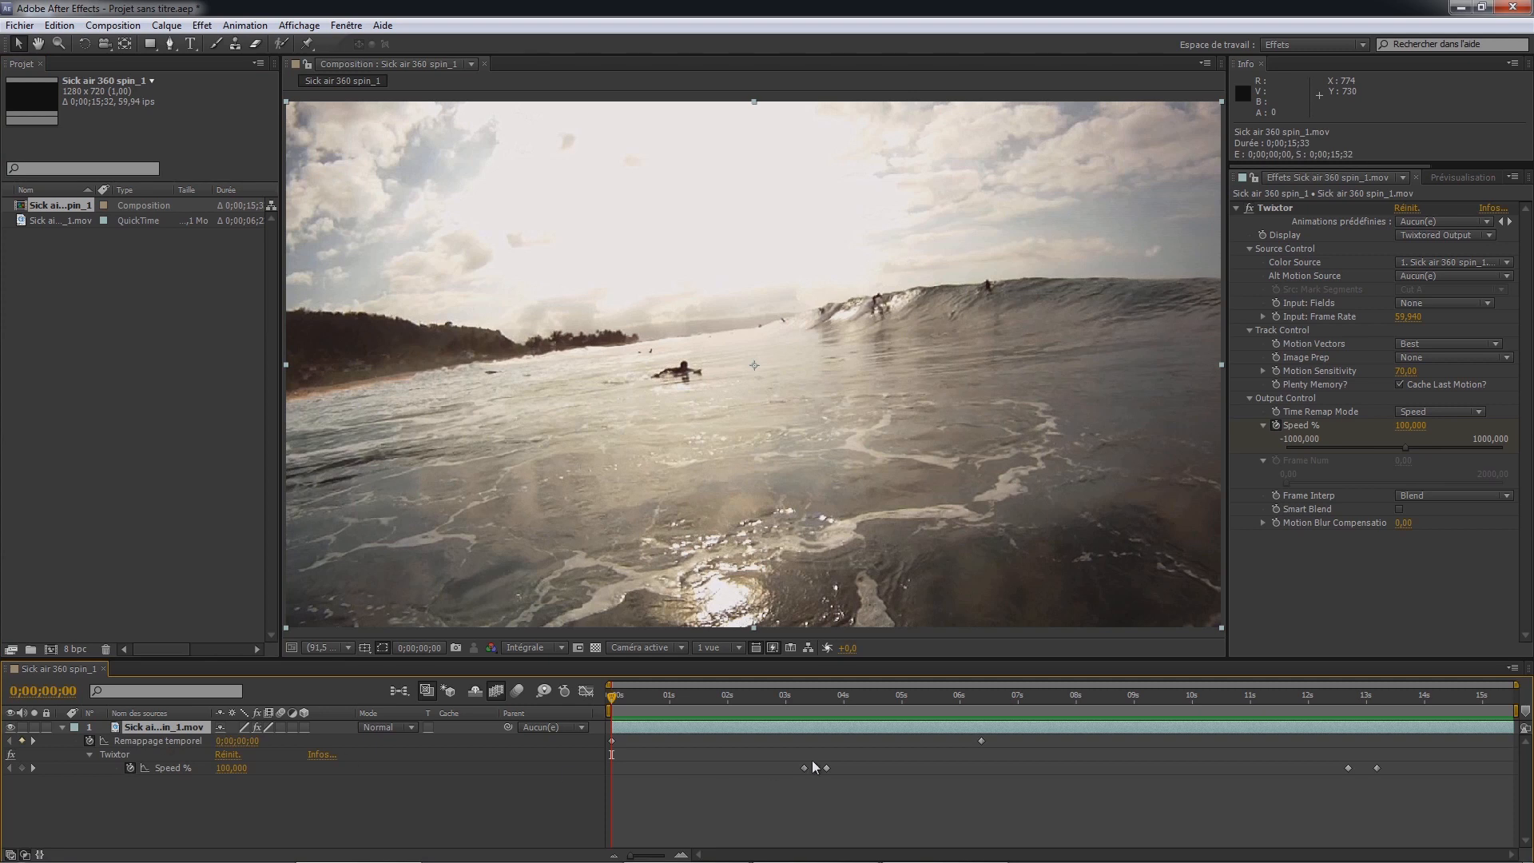